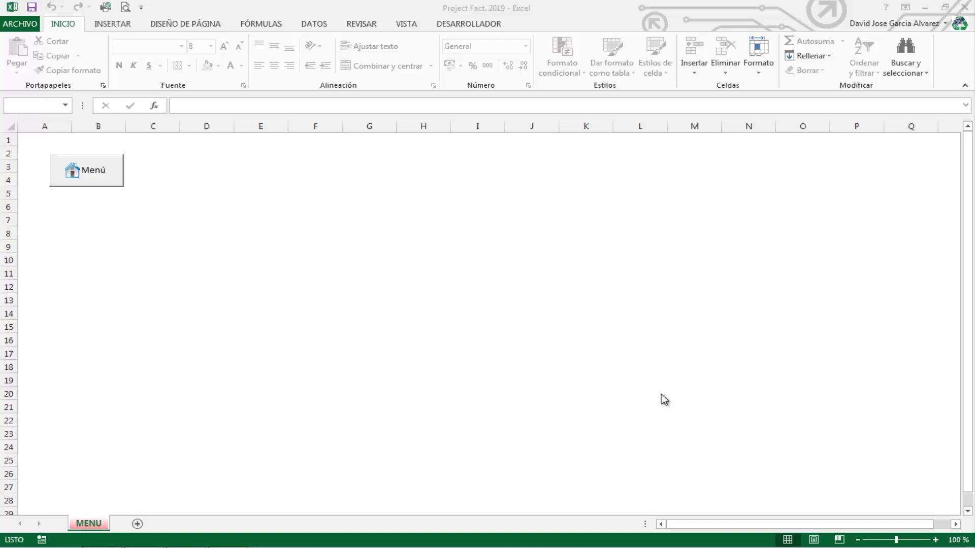
Request a database backup via Menú > PARÁMETROS > BACKUP, reaching the 'Desea crear la copia de seguridad?' prompt
{"action": "left_click", "coordinate": [78, 177]}
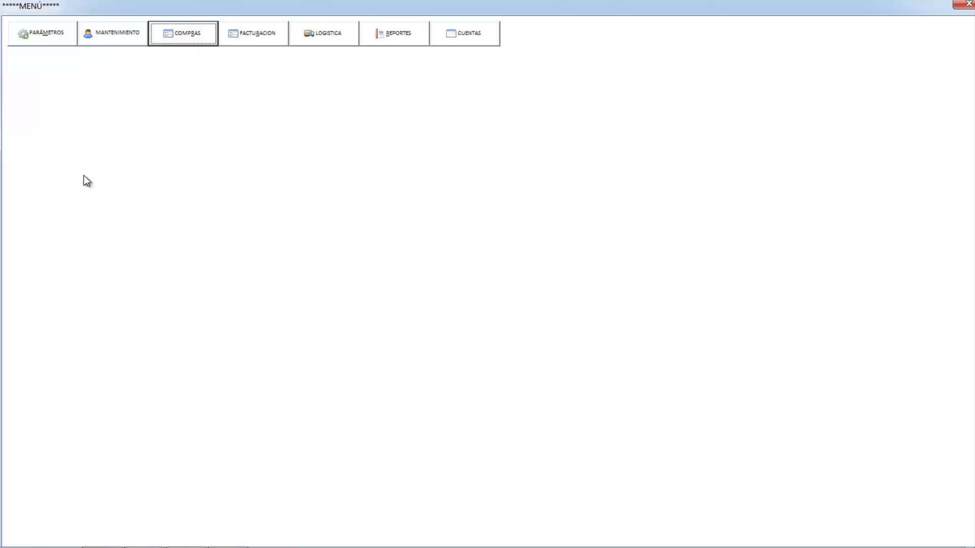
{"action": "left_click", "coordinate": [47, 40]}
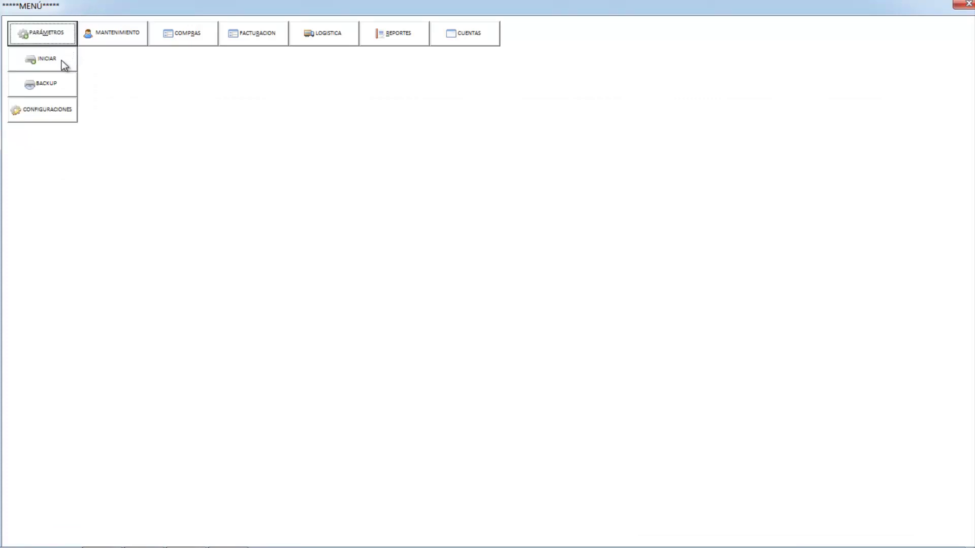
{"action": "left_click", "coordinate": [64, 88]}
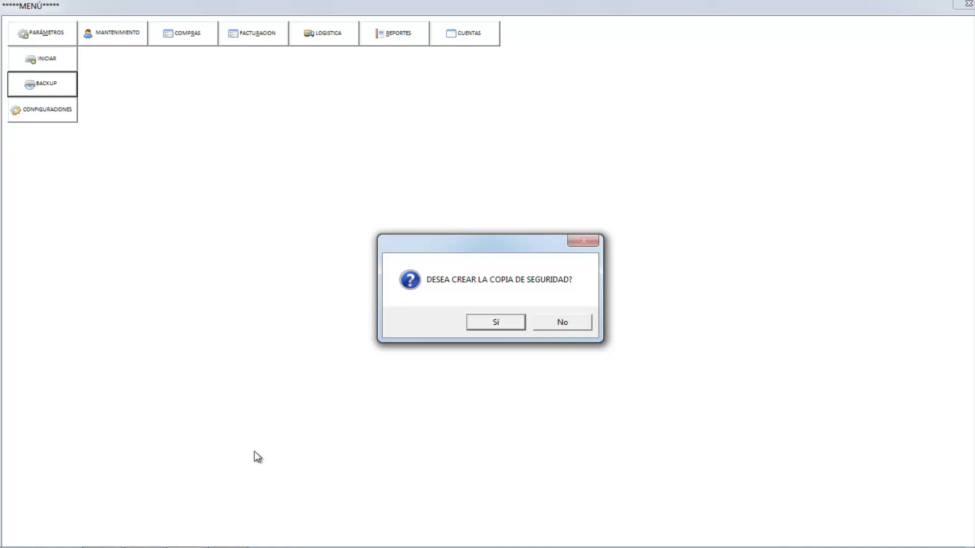
Show the Backup folder in Explorer and highlight its four existing DDBBF backup files
{"action": "left_click", "coordinate": [158, 531]}
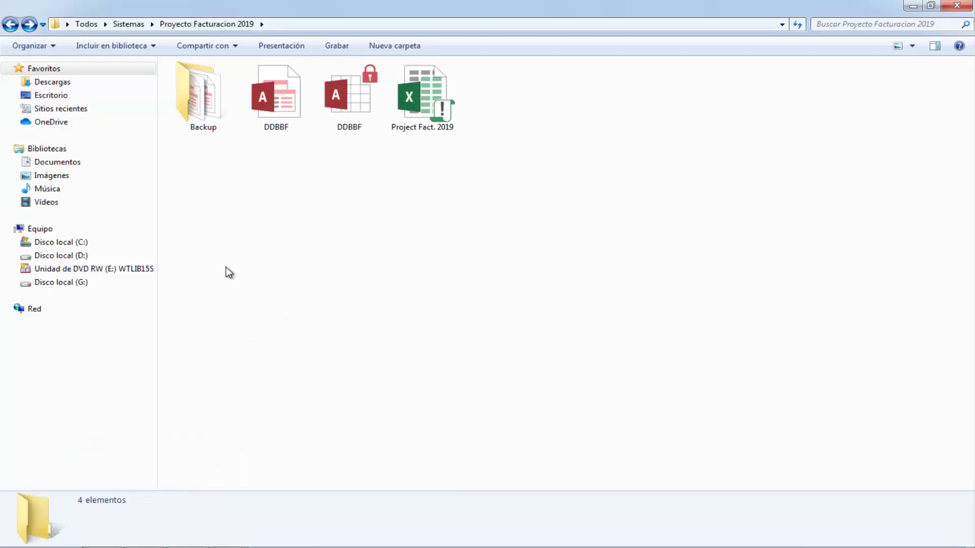
{"action": "double_click", "coordinate": [193, 113]}
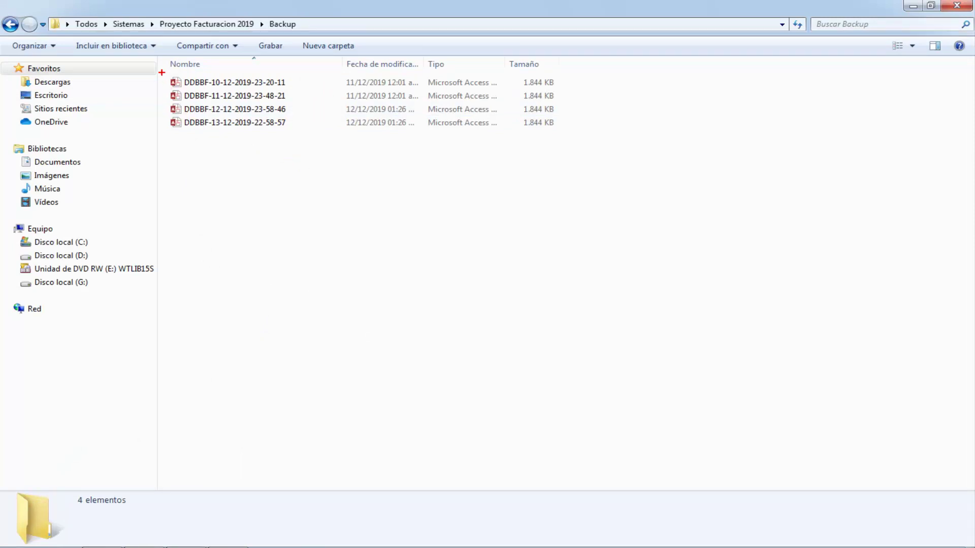
{"action": "left_click_drag", "start_coordinate": [161, 70], "coordinate": [313, 131]}
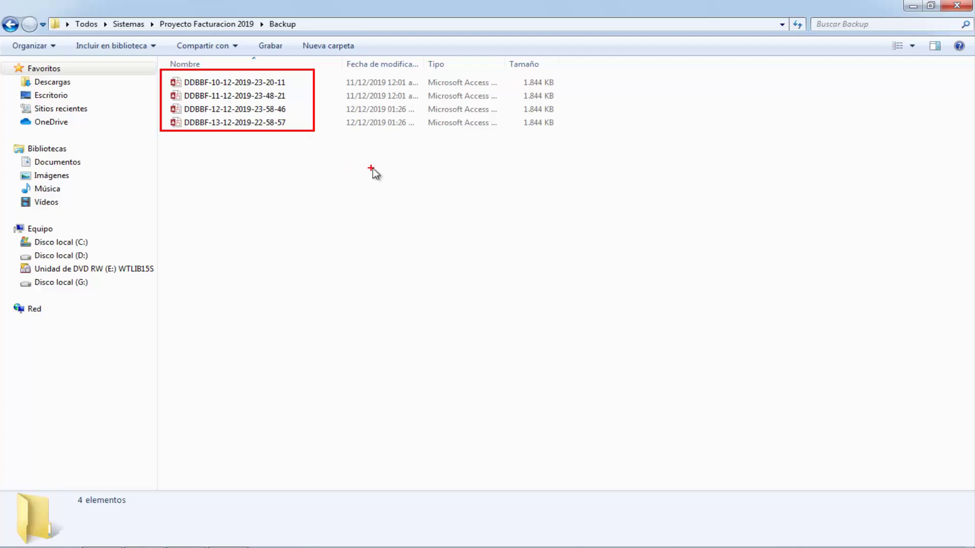
{"action": "key", "text": "Escape"}
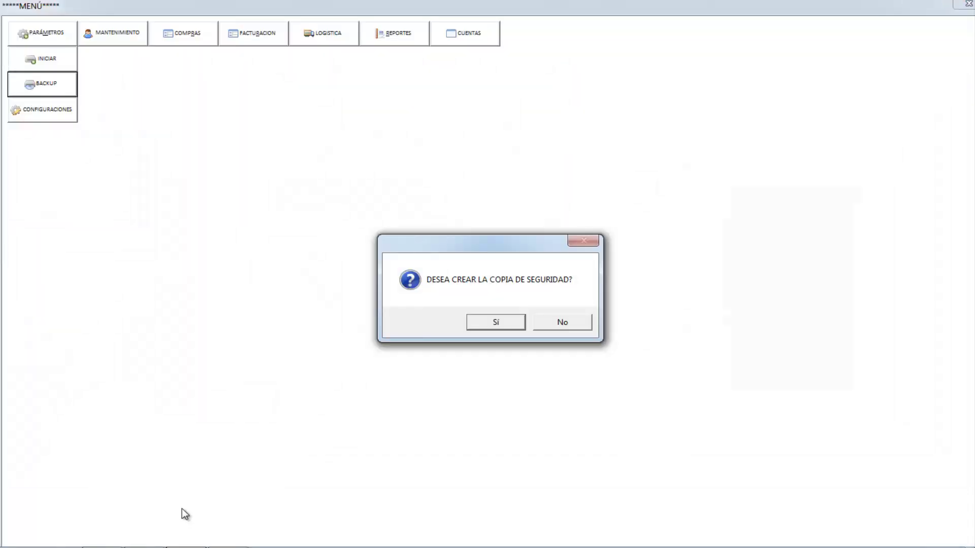
{"action": "left_click", "coordinate": [497, 322]}
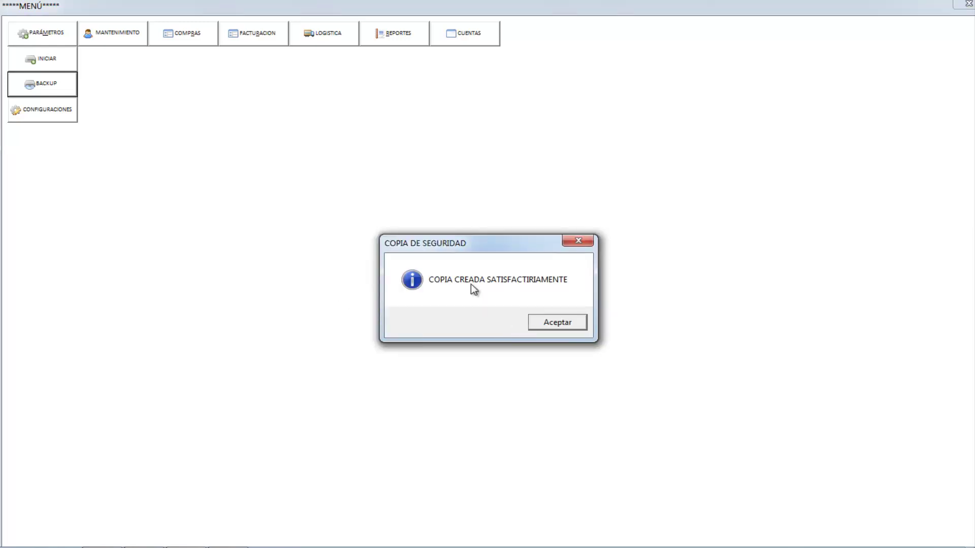
{"action": "left_click", "coordinate": [575, 324]}
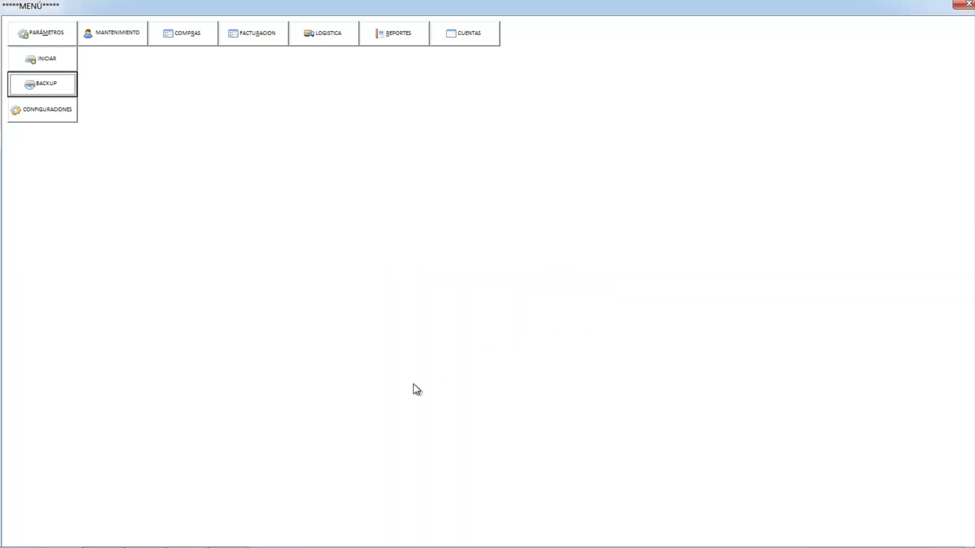
{"action": "left_click", "coordinate": [168, 467]}
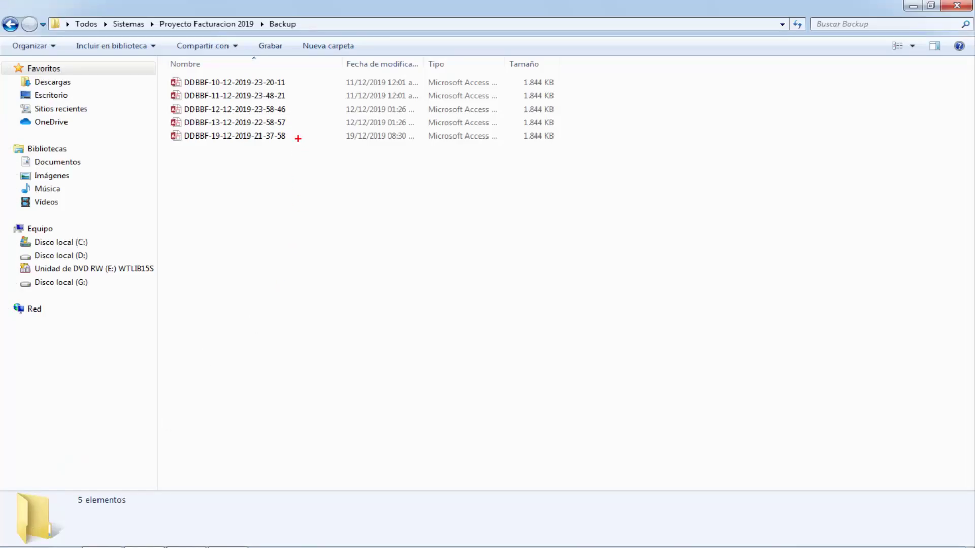
{"action": "left_click_drag", "start_coordinate": [297, 138], "coordinate": [433, 138]}
Open MANTENIMIENTO > PRODUCTOS from the billing menu to show the product maintenance form
{"action": "left_click", "coordinate": [187, 524]}
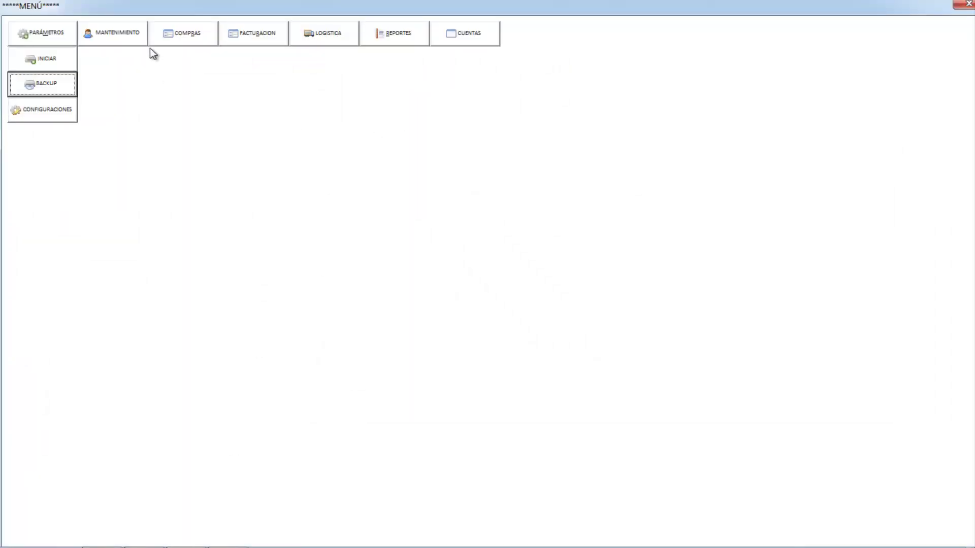
{"action": "left_click", "coordinate": [123, 40]}
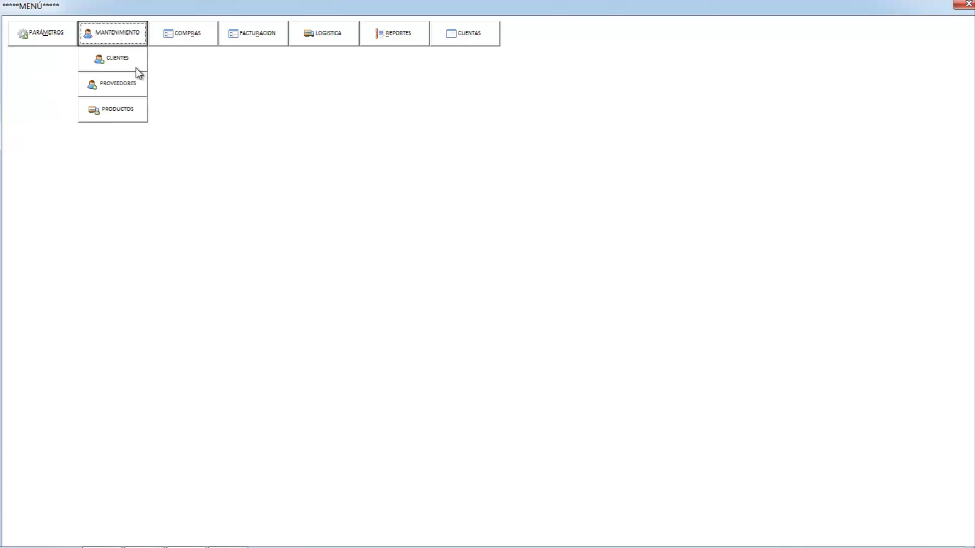
{"action": "left_click", "coordinate": [121, 112]}
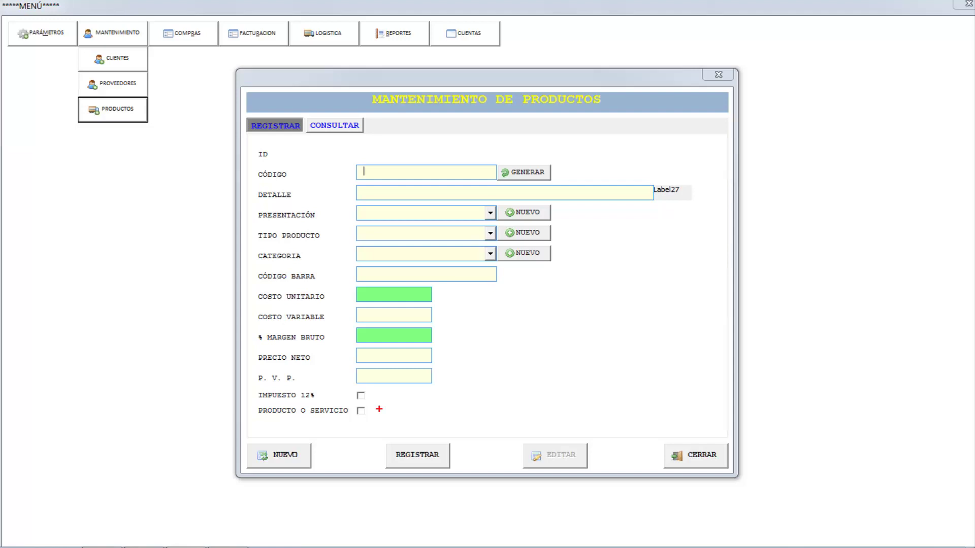
Load product AAA-A1 from the search list and point out its product-or-service setting
{"action": "left_click", "coordinate": [356, 125]}
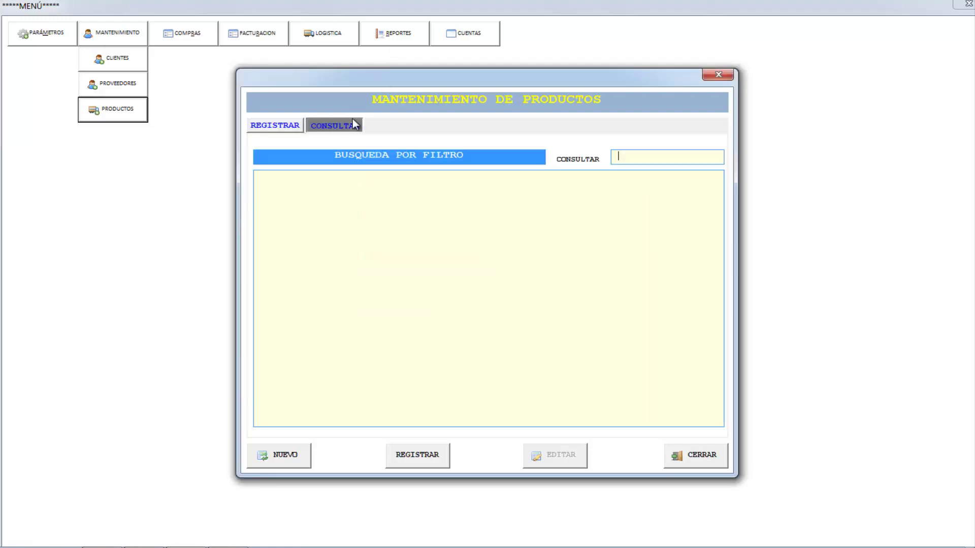
{"action": "left_click", "coordinate": [655, 157]}
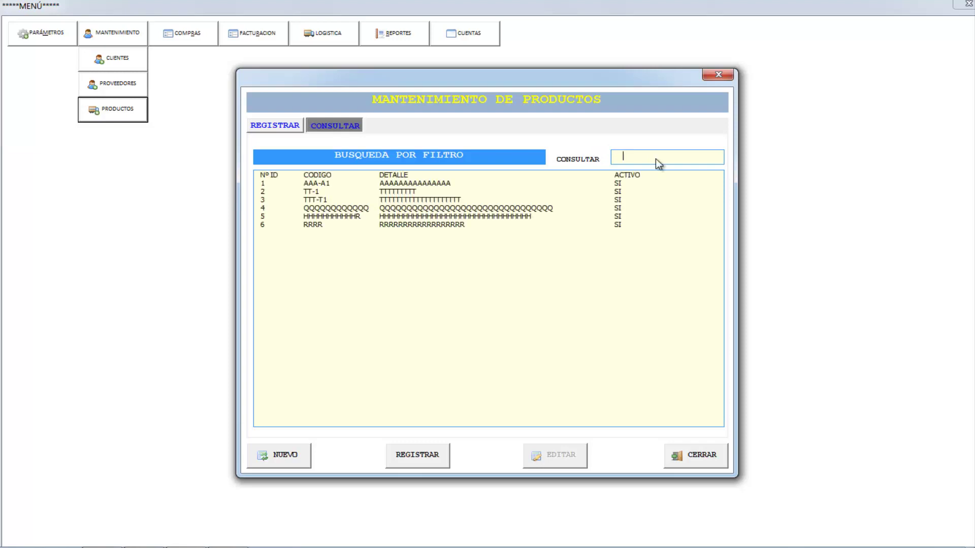
{"action": "left_click", "coordinate": [426, 184]}
{"action": "double_click", "coordinate": [426, 184]}
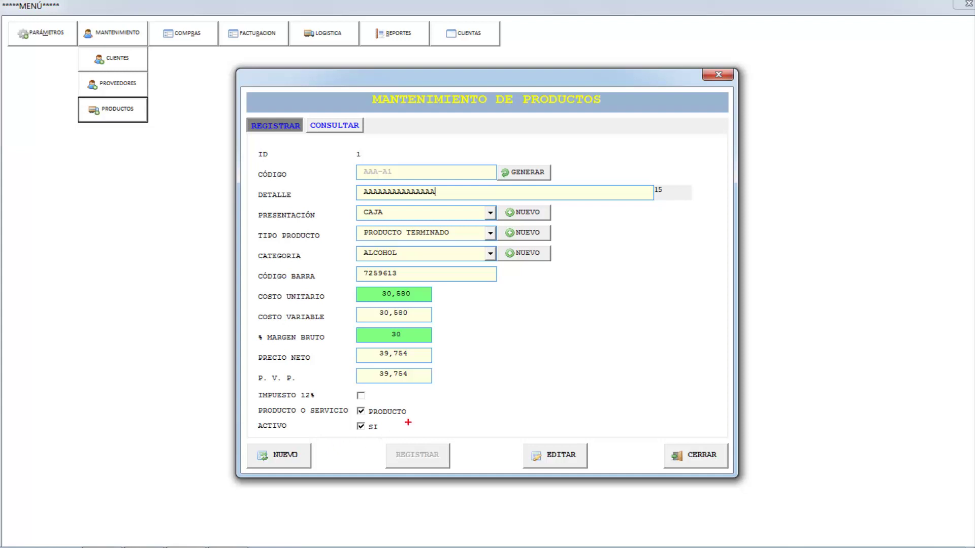
{"action": "left_click_drag", "start_coordinate": [422, 412], "coordinate": [489, 413]}
Load product 5, highlight its unchecked service setting, and close the form
{"action": "left_click", "coordinate": [333, 127]}
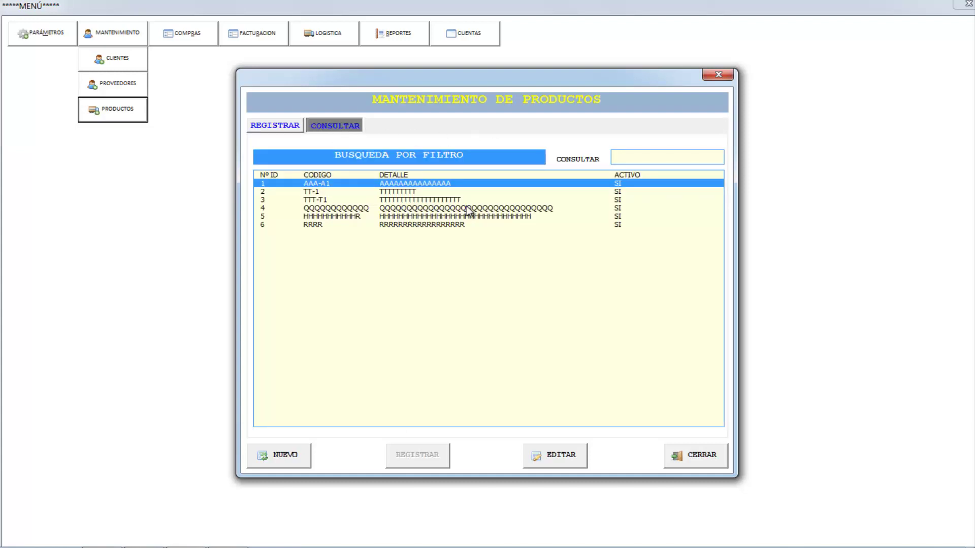
{"action": "left_click", "coordinate": [427, 217]}
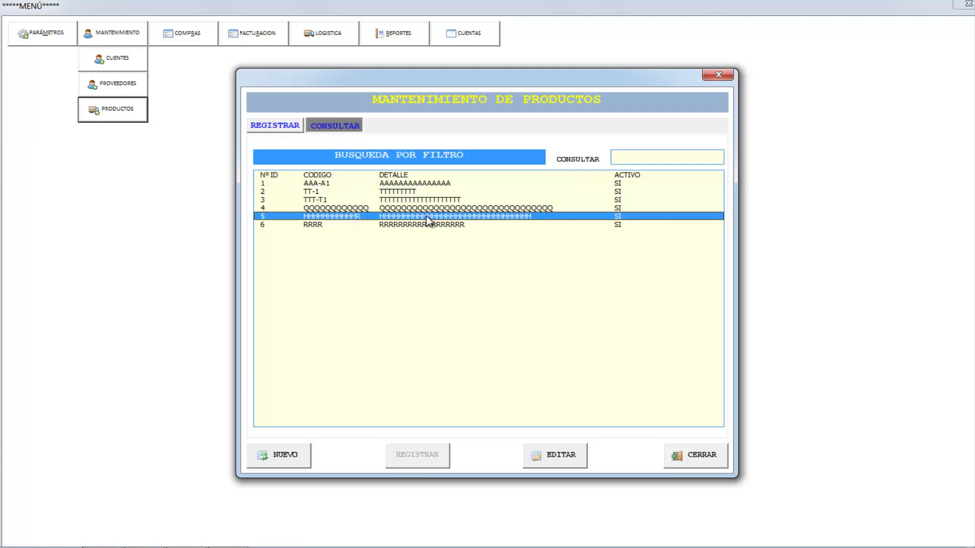
{"action": "double_click", "coordinate": [427, 218]}
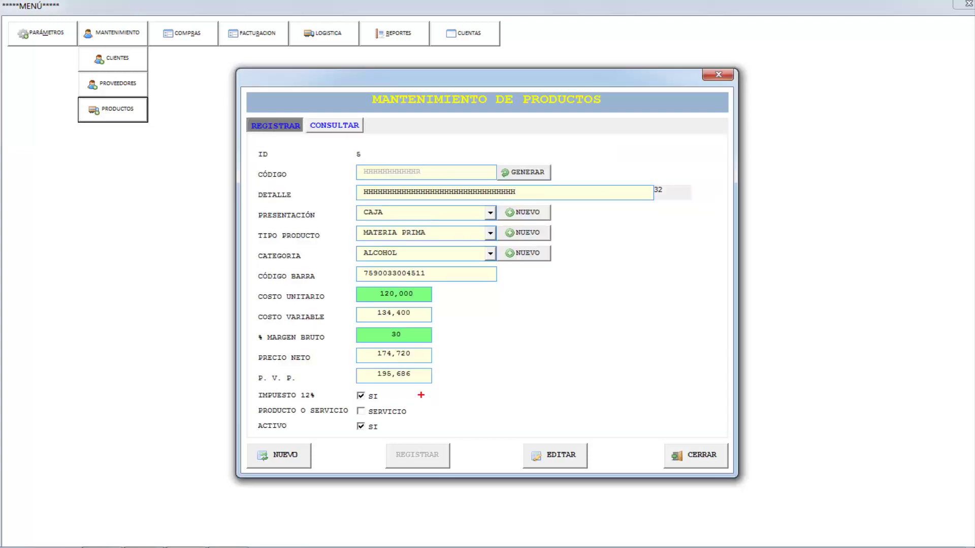
{"action": "key", "text": "ctrl+2"}
{"action": "left_click_drag", "start_coordinate": [419, 410], "coordinate": [487, 409]}
{"action": "left_click", "coordinate": [695, 456]}
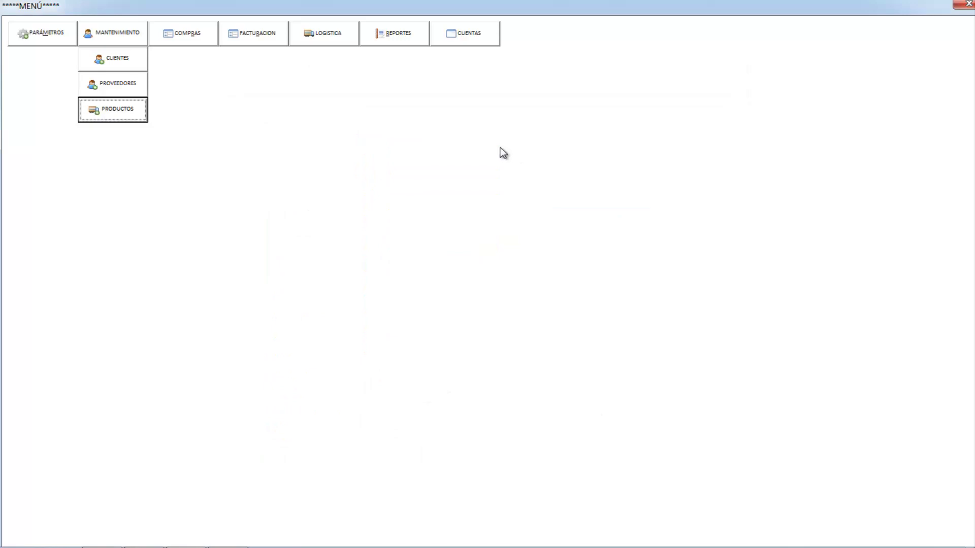
Start a FACTURA VENTA for a chosen client and pick a product, triggering run-time error 80040e10
{"action": "left_click", "coordinate": [277, 34]}
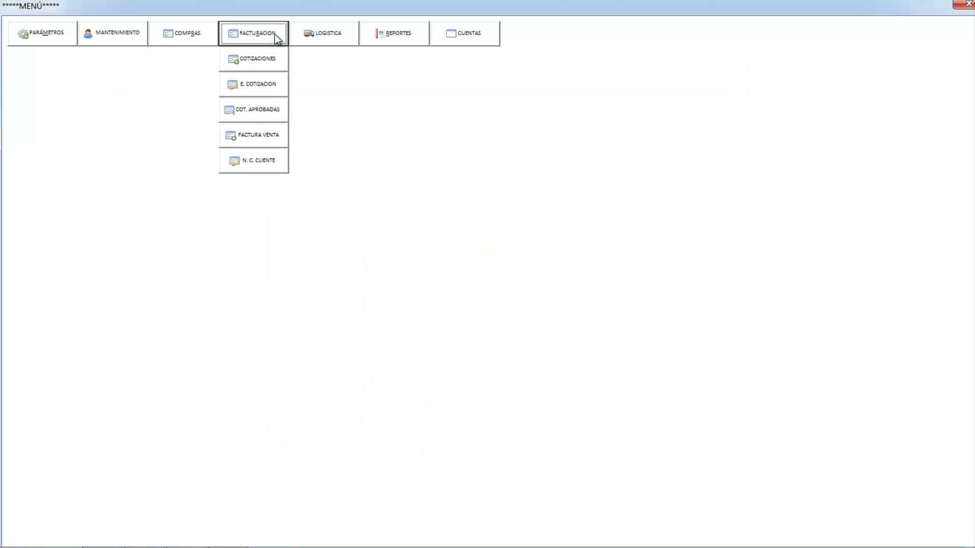
{"action": "left_click", "coordinate": [283, 135]}
{"action": "double_click", "coordinate": [523, 109]}
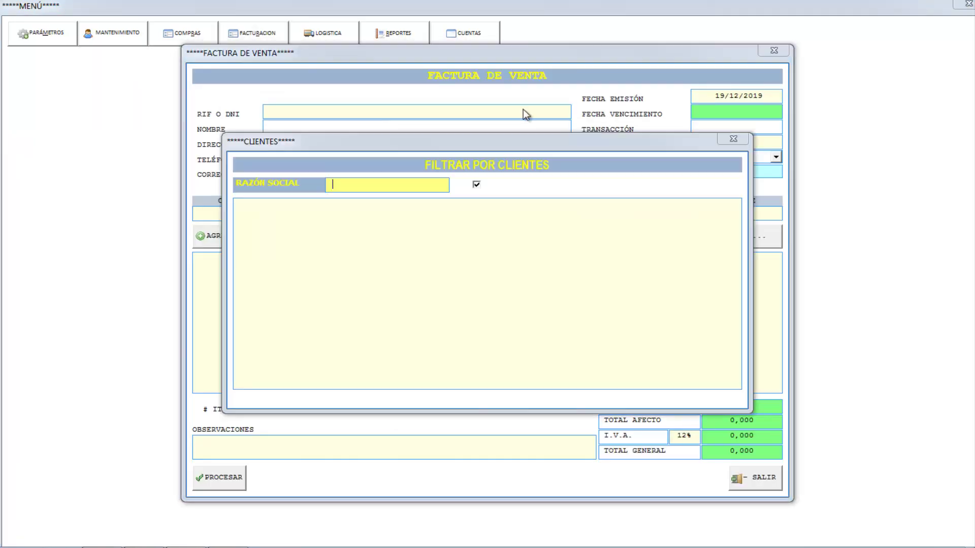
{"action": "double_click", "coordinate": [367, 229]}
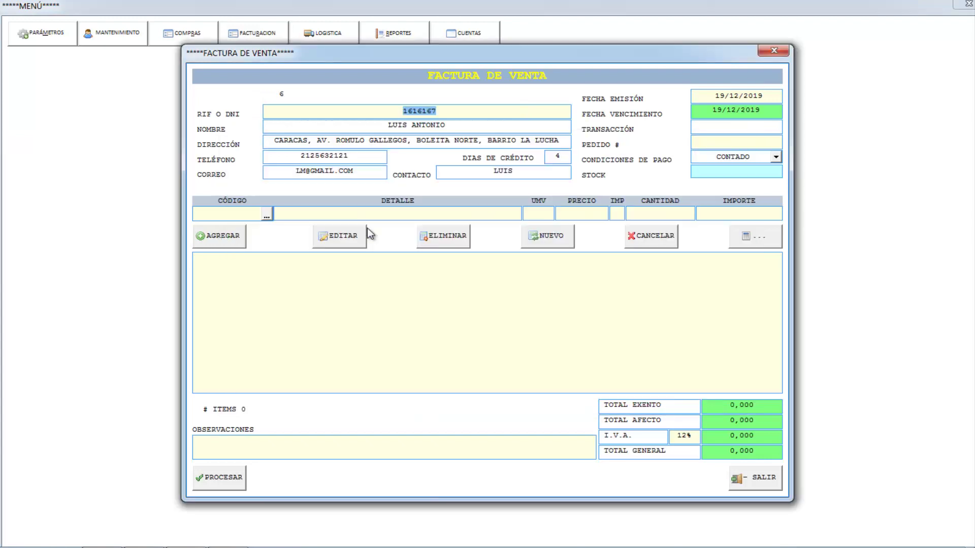
{"action": "double_click", "coordinate": [249, 212]}
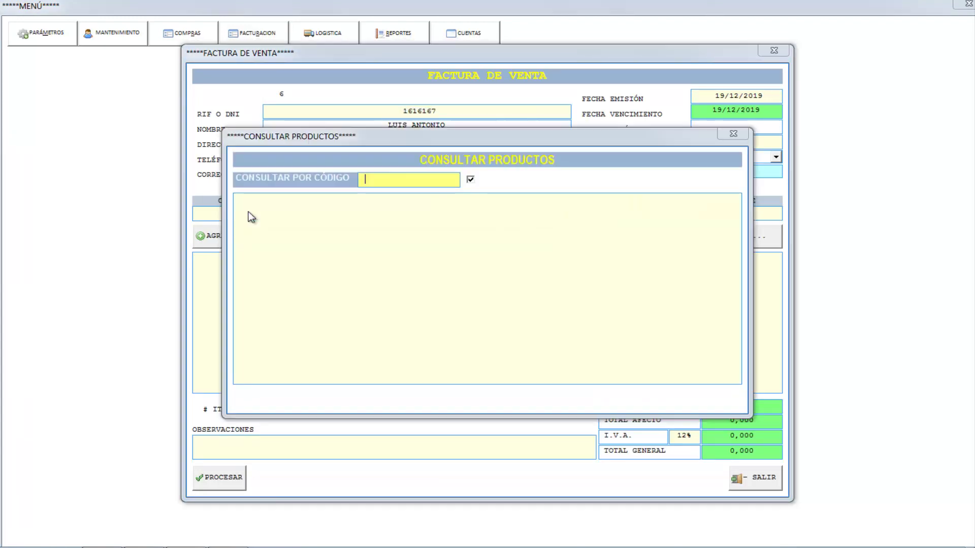
{"action": "double_click", "coordinate": [471, 219]}
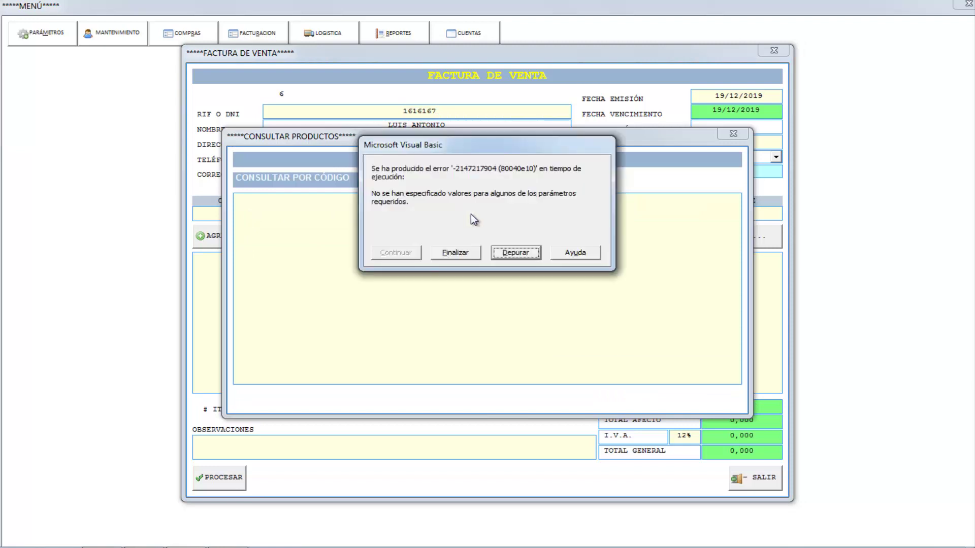
Change the query's ACTIVO field to ESTADO and rerun from the Sql statement so products load
{"action": "left_click", "coordinate": [516, 253]}
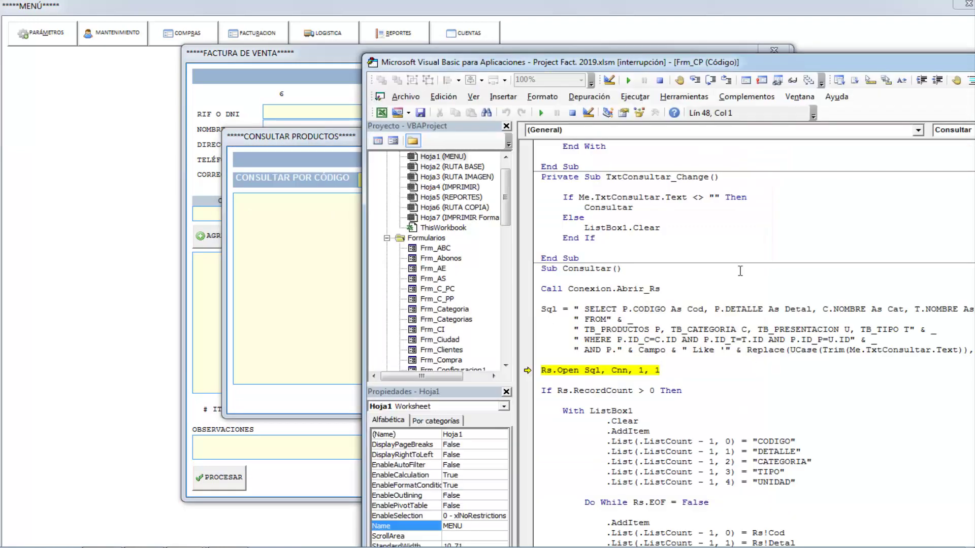
{"action": "double_click", "coordinate": [757, 62]}
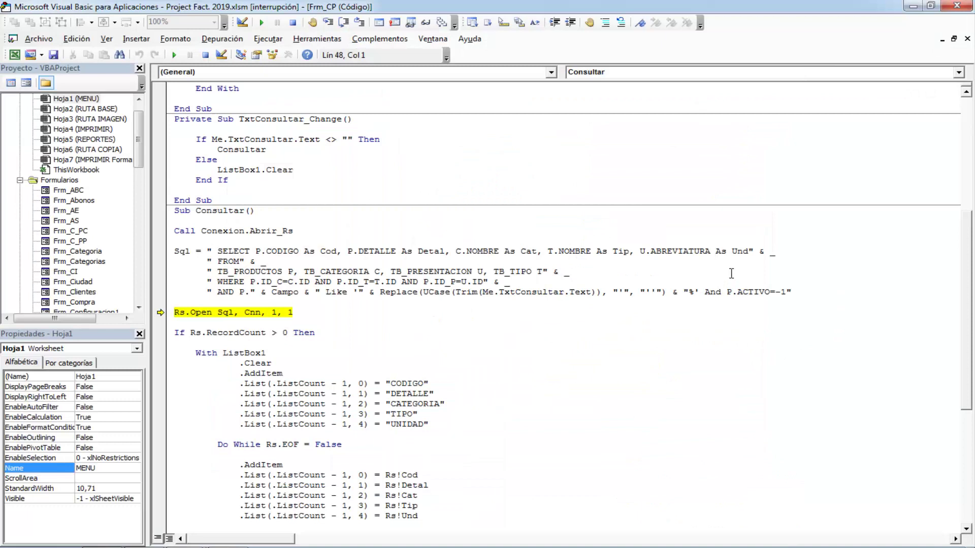
{"action": "double_click", "coordinate": [751, 293]}
{"action": "type", "text": "E"}
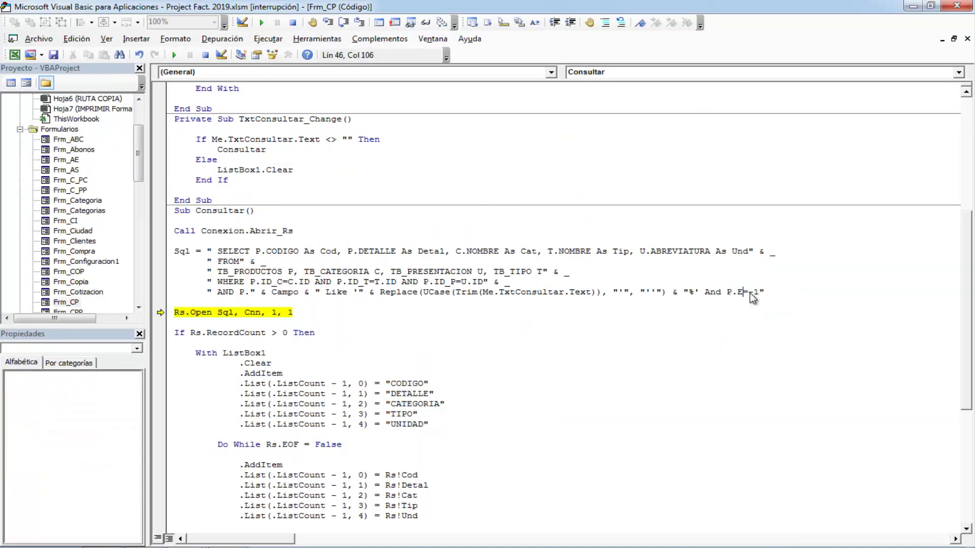
{"action": "type", "text": "STADOI"}
{"action": "key", "text": "BackSpace"}
{"action": "left_click_drag", "start_coordinate": [160, 311], "coordinate": [160, 292]}
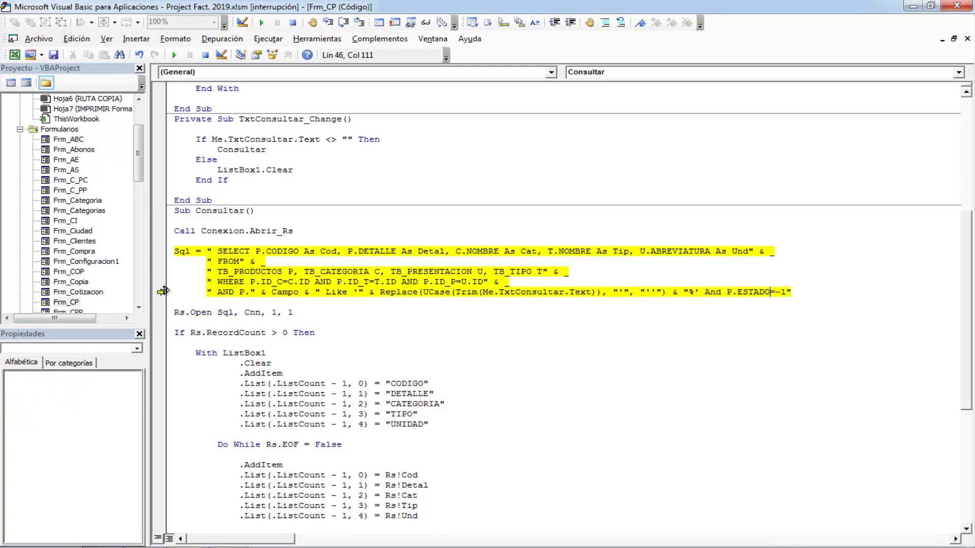
{"action": "left_click", "coordinate": [175, 54]}
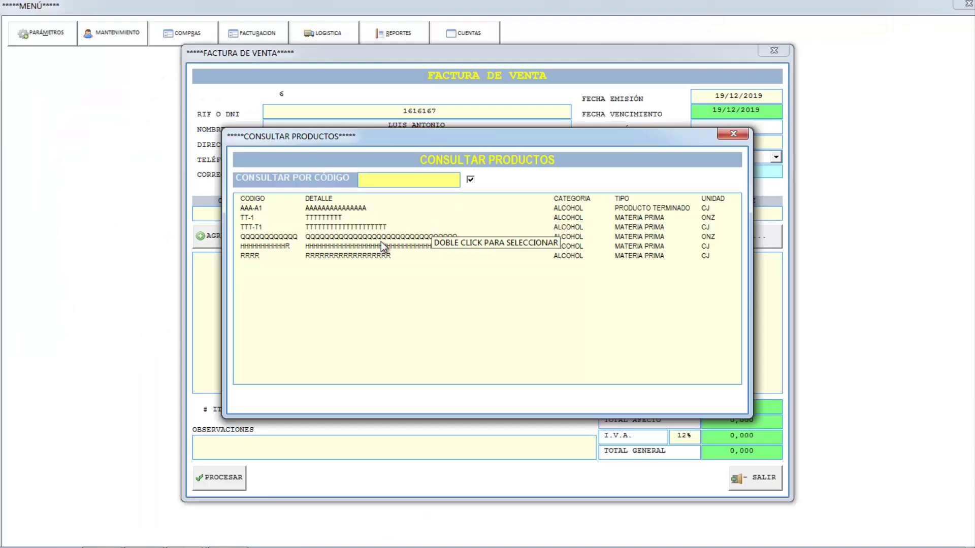
Add AAA-A1 with quantity 12.000 after 350000 is rejected for insufficient stock of 319.573
{"action": "double_click", "coordinate": [365, 209]}
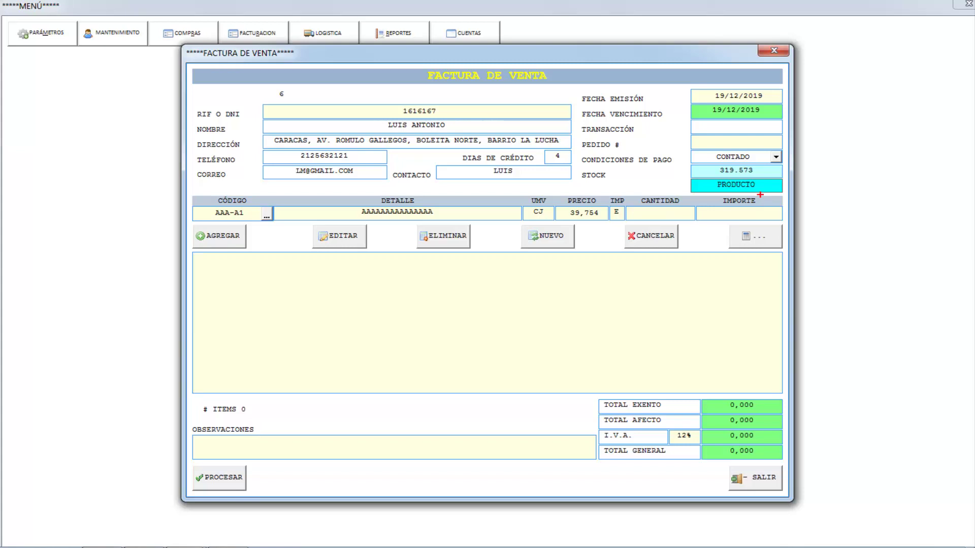
{"action": "left_click_drag", "start_coordinate": [782, 186], "coordinate": [807, 185]}
{"action": "left_click_drag", "start_coordinate": [766, 170], "coordinate": [834, 171]}
{"action": "left_click", "coordinate": [682, 214]}
{"action": "type", "text": "3"}
{"action": "type", "text": "50000"}
{"action": "left_click", "coordinate": [238, 243]}
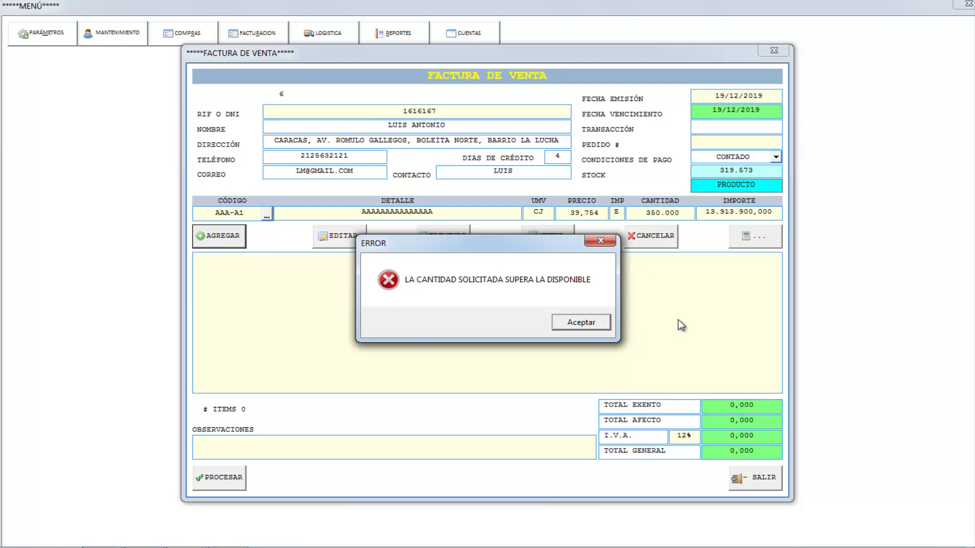
{"action": "left_click", "coordinate": [582, 323]}
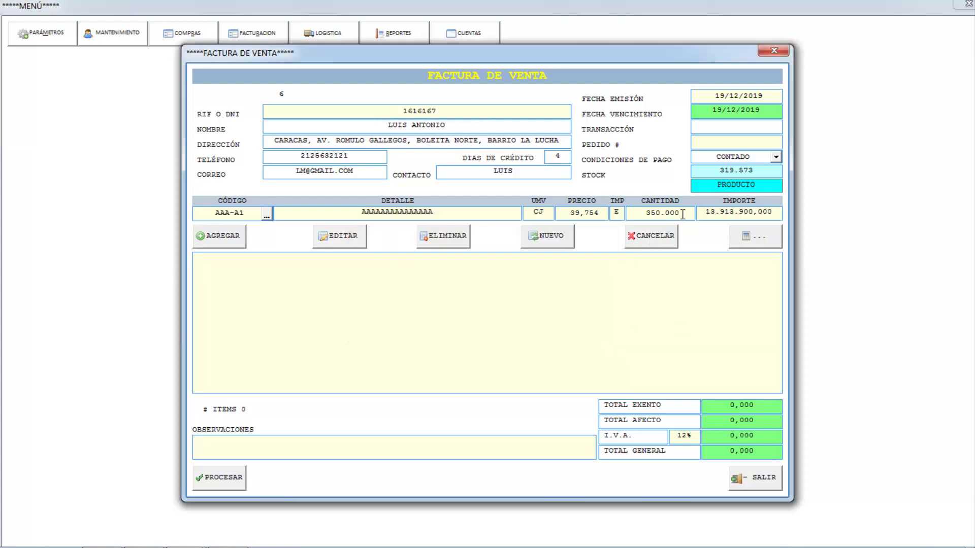
{"action": "left_click_drag", "start_coordinate": [687, 214], "coordinate": [625, 216]}
{"action": "type", "text": "1200"}
{"action": "type", "text": "0"}
{"action": "left_click", "coordinate": [225, 241]}
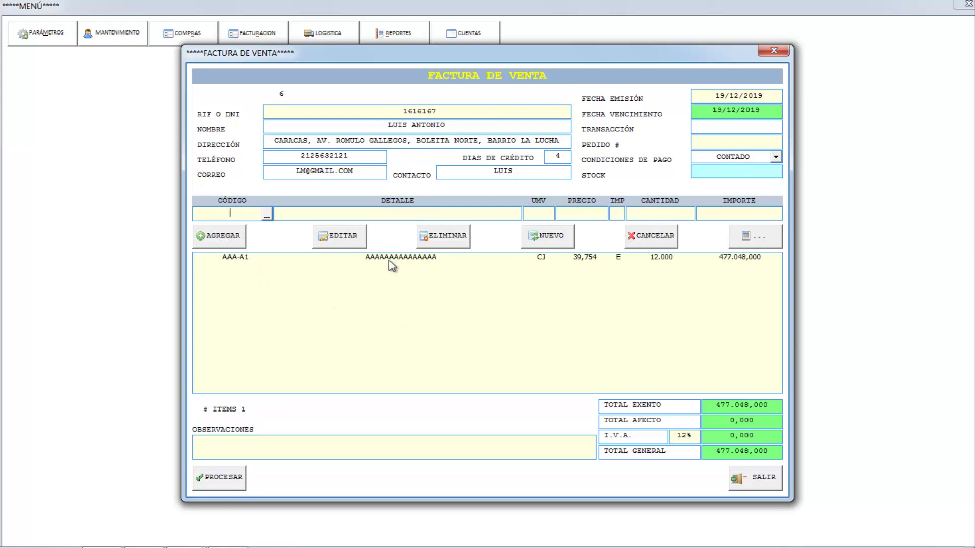
Pick the SERVICIO product priced 174,720 (stock -800) and enter quantity 36000
{"action": "double_click", "coordinate": [266, 218]}
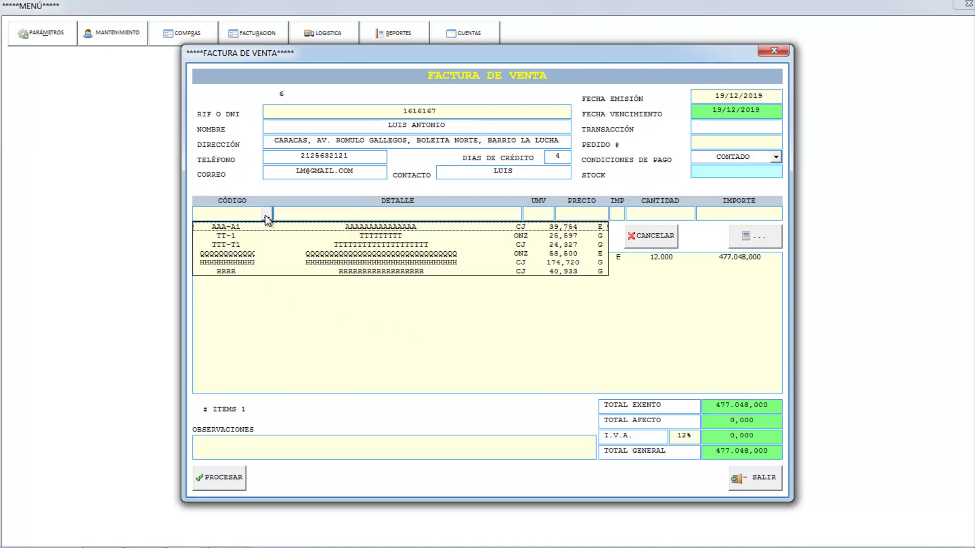
{"action": "left_click", "coordinate": [256, 215]}
{"action": "double_click", "coordinate": [234, 216]}
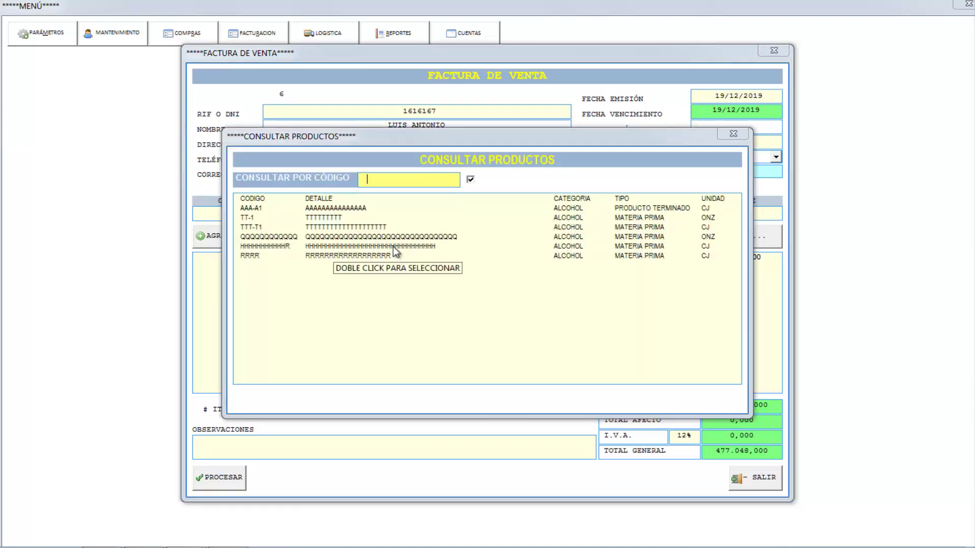
{"action": "double_click", "coordinate": [393, 245]}
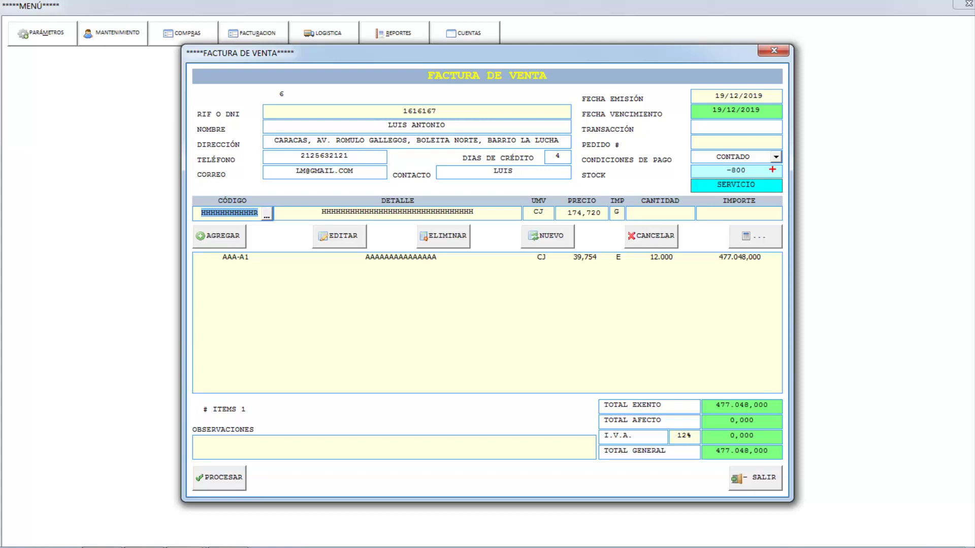
{"action": "left_click_drag", "start_coordinate": [772, 170], "coordinate": [820, 170]}
{"action": "left_click_drag", "start_coordinate": [770, 186], "coordinate": [833, 186]}
{"action": "left_click", "coordinate": [672, 211]}
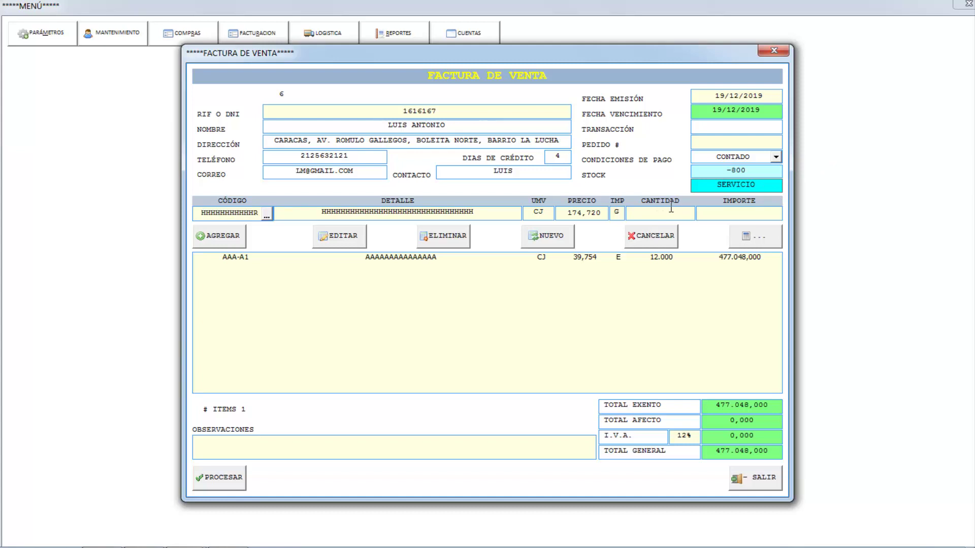
{"action": "type", "text": "36000"}
Add the 36.000 line and write PRUEBA. as the invoice observation
{"action": "left_click", "coordinate": [219, 236]}
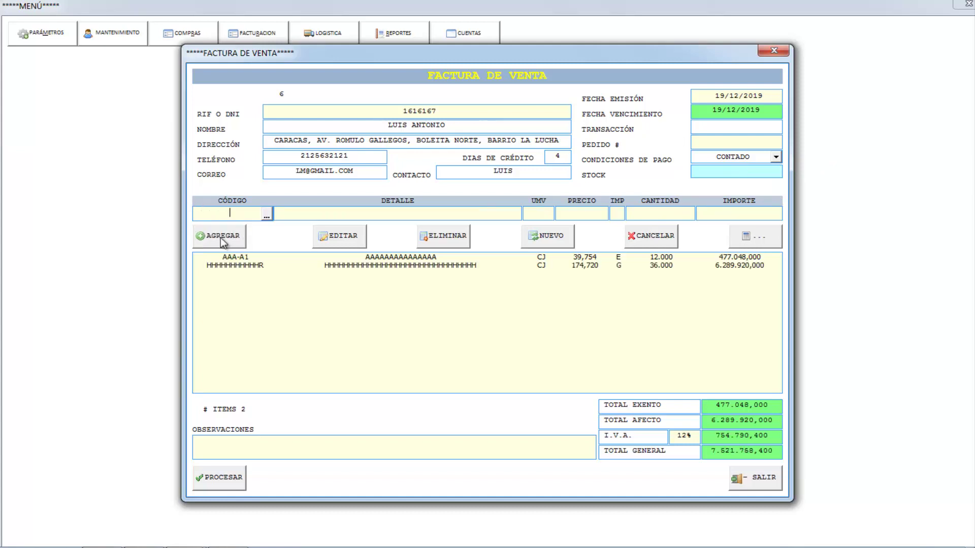
{"action": "left_click", "coordinate": [385, 440]}
{"action": "type", "text": "P"}
{"action": "type", "text": "RUEBA."}
Enter the order number in Pedido # and process the invoice, confirming with Sí
{"action": "left_click", "coordinate": [769, 148]}
{"action": "type", "text": "4"}
{"action": "type", "text": "54545"}
{"action": "left_click", "coordinate": [227, 469]}
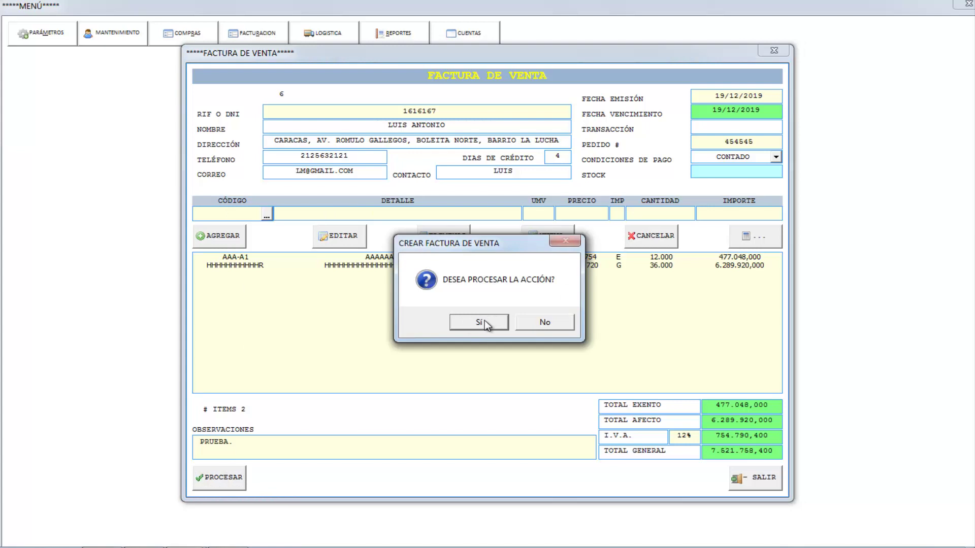
{"action": "left_click", "coordinate": [485, 321]}
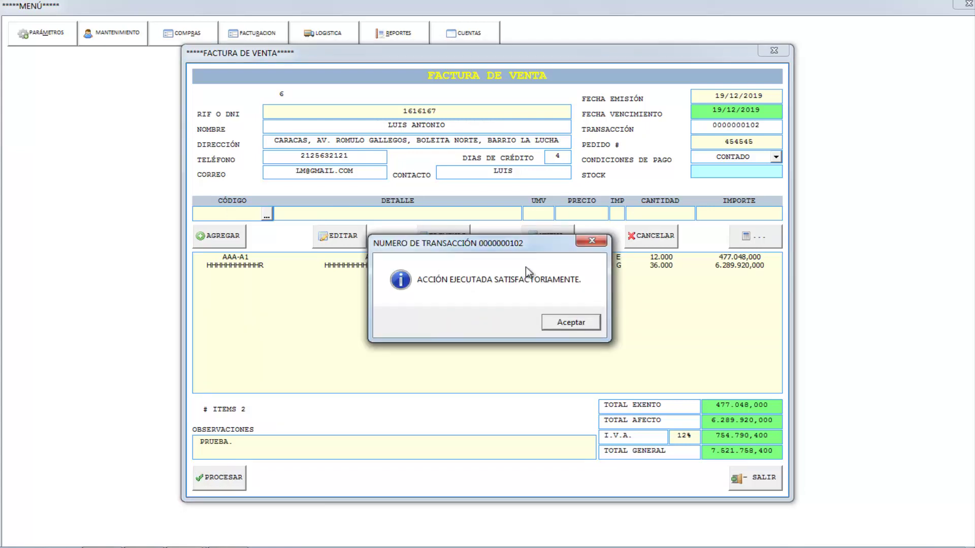
Acknowledge the success message, reposition the COBRAR form, and open the Forma de Pago list
{"action": "left_click", "coordinate": [582, 323]}
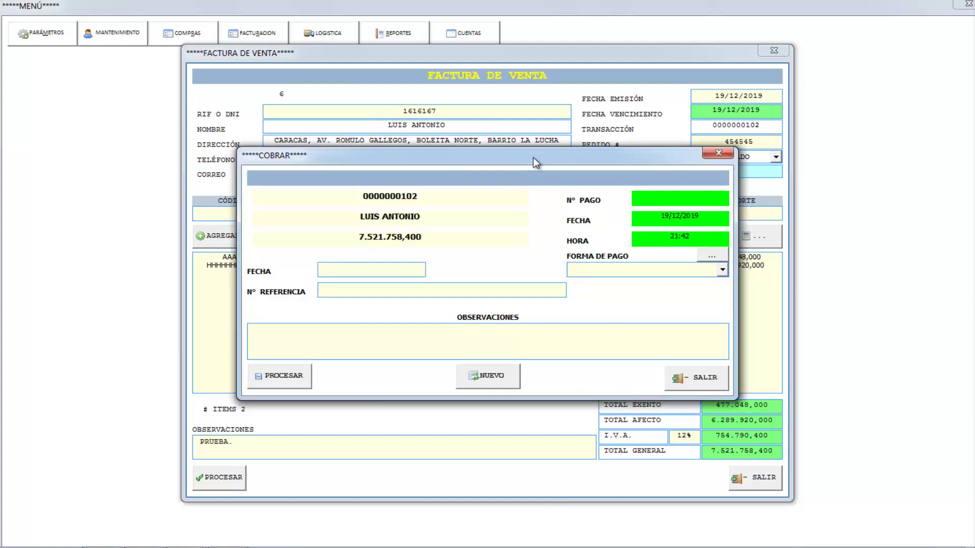
{"action": "left_click_drag", "start_coordinate": [533, 158], "coordinate": [566, 165]}
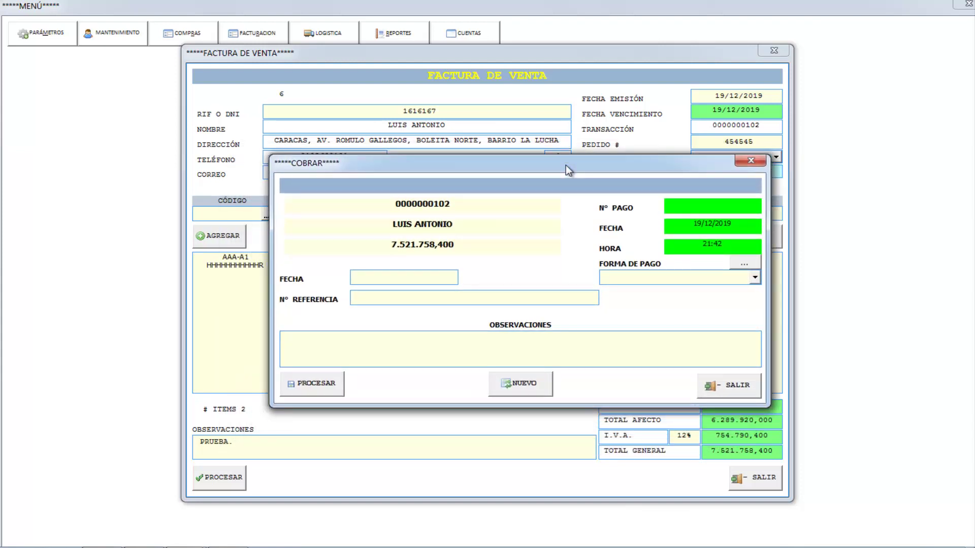
{"action": "left_click_drag", "start_coordinate": [566, 165], "coordinate": [511, 169]}
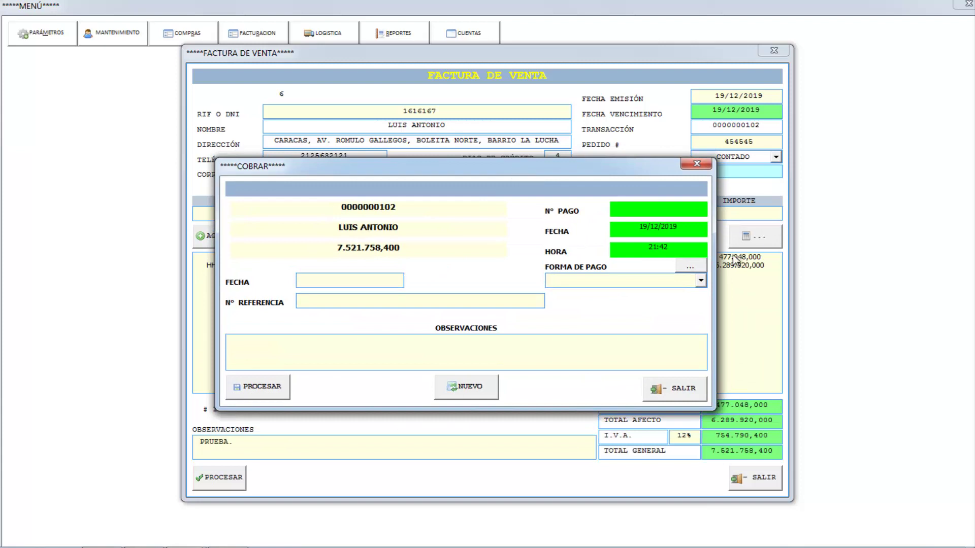
{"action": "left_click_drag", "start_coordinate": [675, 166], "coordinate": [660, 177]}
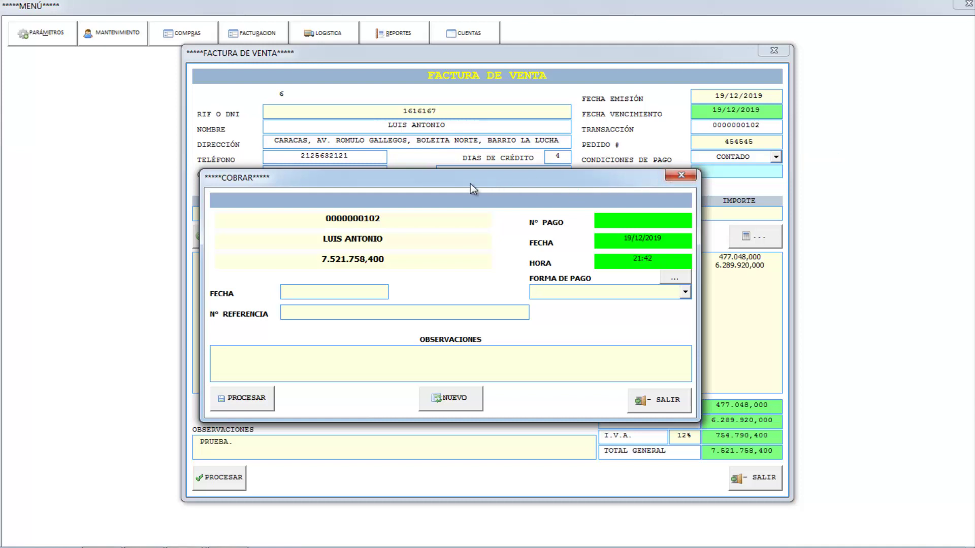
{"action": "mouse_move", "coordinate": [471, 182]}
{"action": "left_mouse_down"}
{"action": "mouse_move", "coordinate": [525, 152]}
{"action": "mouse_move", "coordinate": [515, 155]}
{"action": "left_mouse_up"}
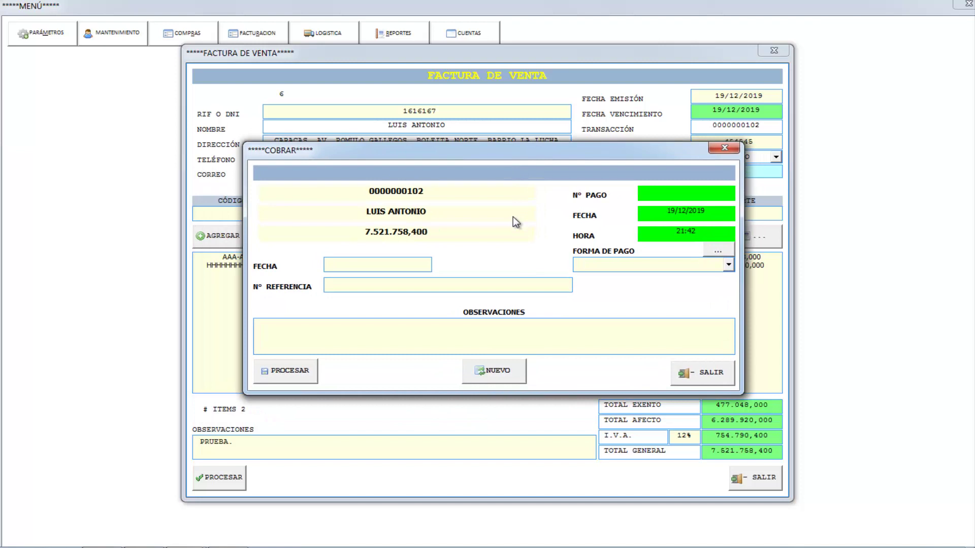
{"action": "left_click", "coordinate": [728, 266]}
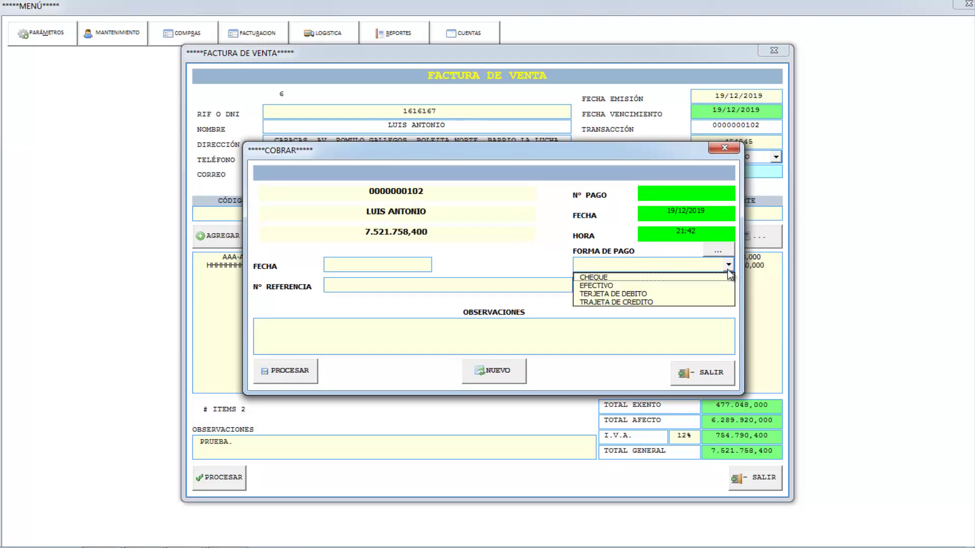
Pay by TERJETA DE DEBITO dated 19/12/2019, entering the payment reference and observation PRUEBA
{"action": "left_click", "coordinate": [638, 296]}
{"action": "left_click", "coordinate": [364, 264]}
{"action": "double_click", "coordinate": [366, 263]}
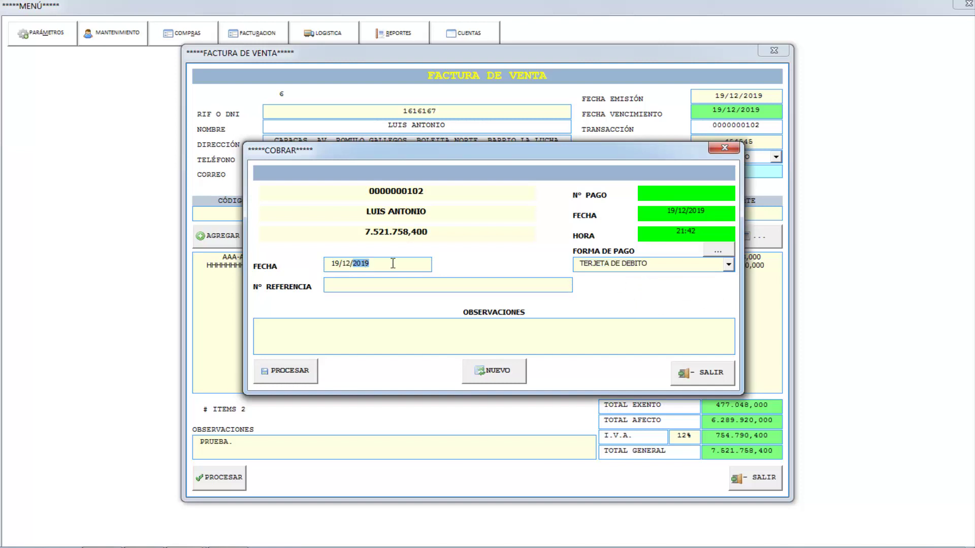
{"action": "left_click", "coordinate": [392, 263]}
{"action": "type", "text": "#"}
{"action": "type", "text": "454"}
{"action": "type", "text": "5454545"}
{"action": "type", "text": "PRUE"}
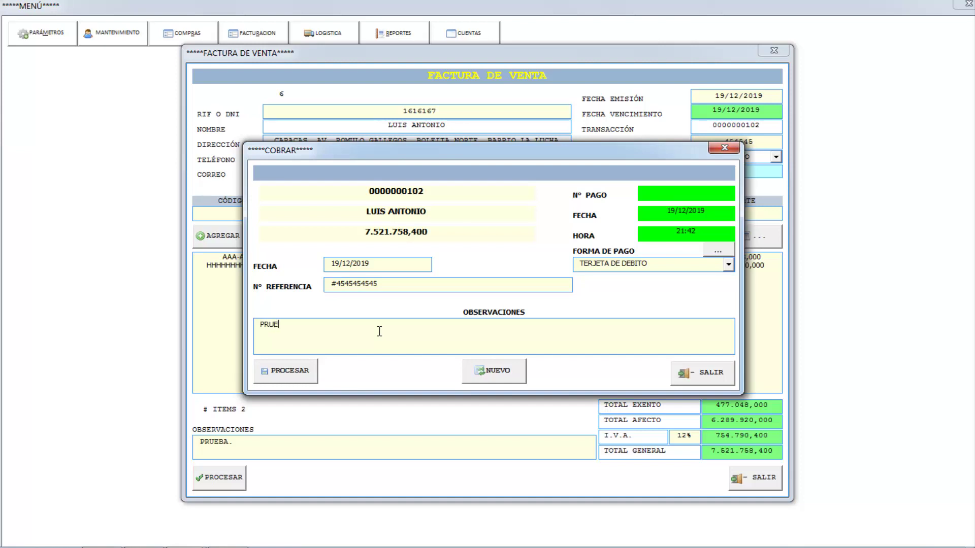
{"action": "type", "text": "BA"}
Process the debit-card payment, confirm it and acknowledge the success message
{"action": "left_click", "coordinate": [300, 373]}
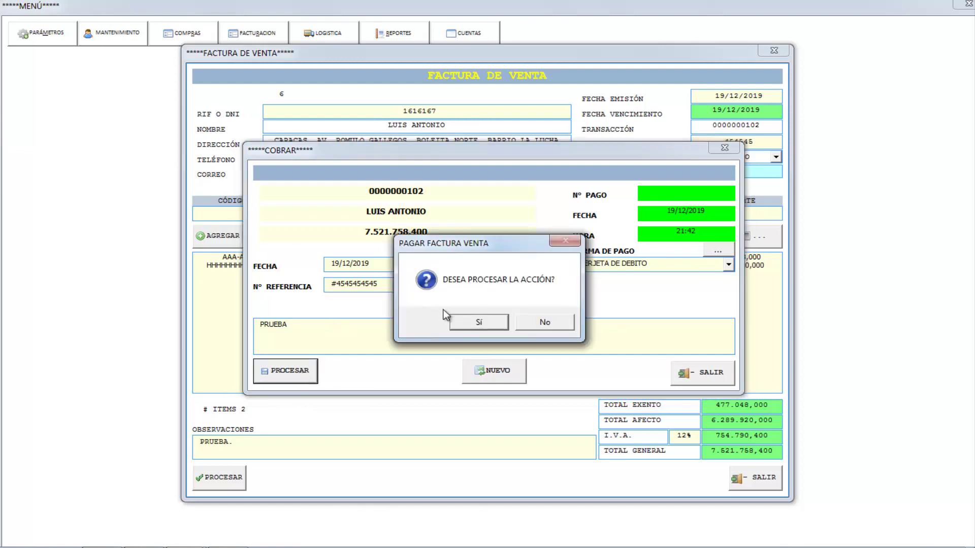
{"action": "left_click", "coordinate": [477, 322]}
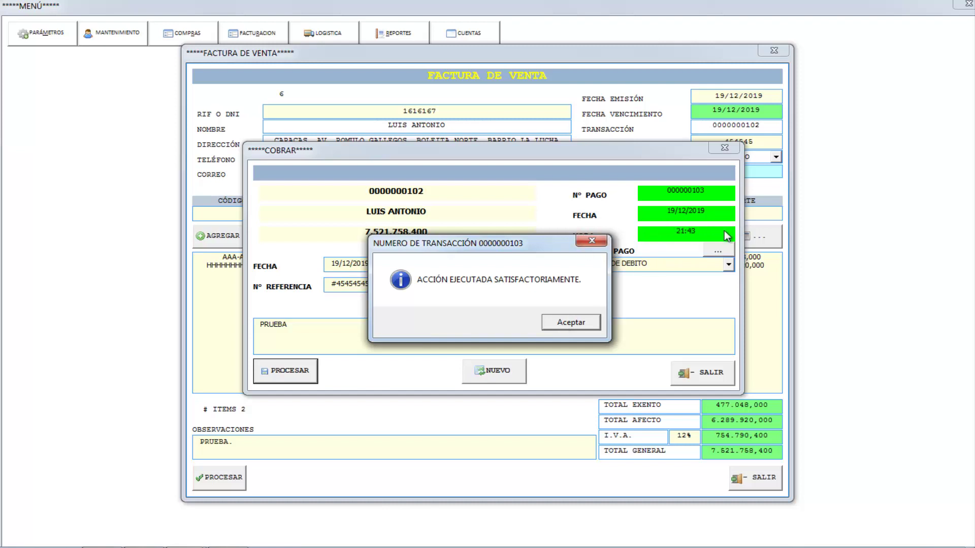
{"action": "left_click", "coordinate": [581, 323]}
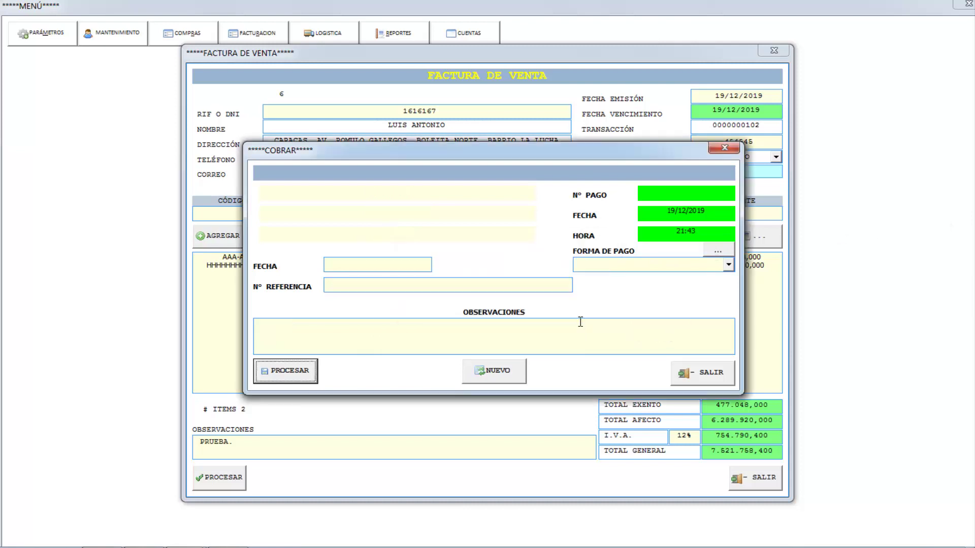
Close the payment form and load the chosen client into a new sales invoice
{"action": "left_click", "coordinate": [713, 379]}
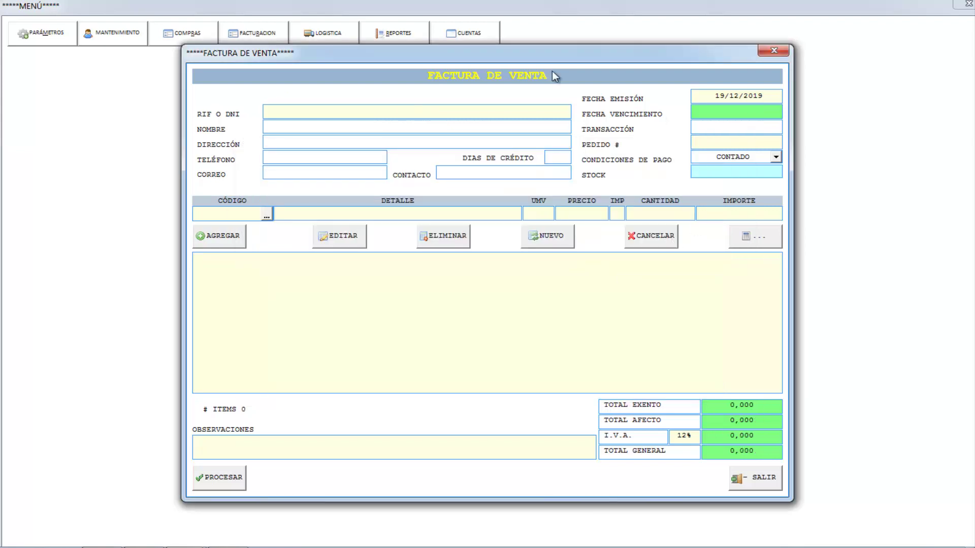
{"action": "left_click_drag", "start_coordinate": [539, 53], "coordinate": [563, 48]}
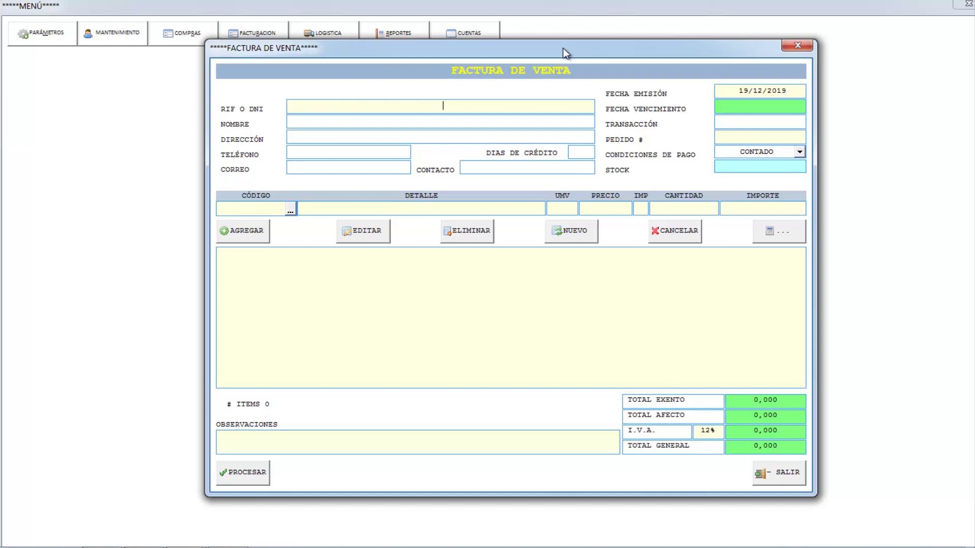
{"action": "double_click", "coordinate": [513, 111]}
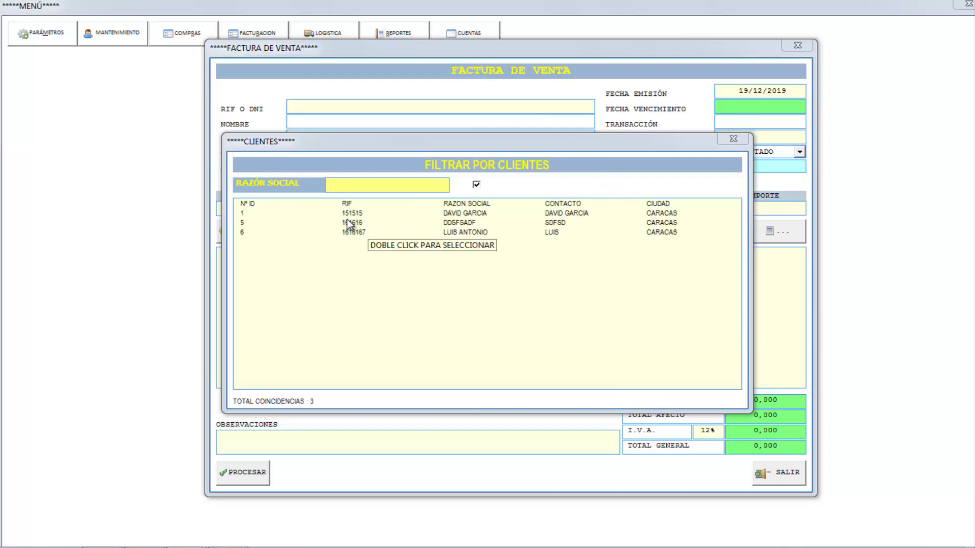
{"action": "double_click", "coordinate": [474, 234]}
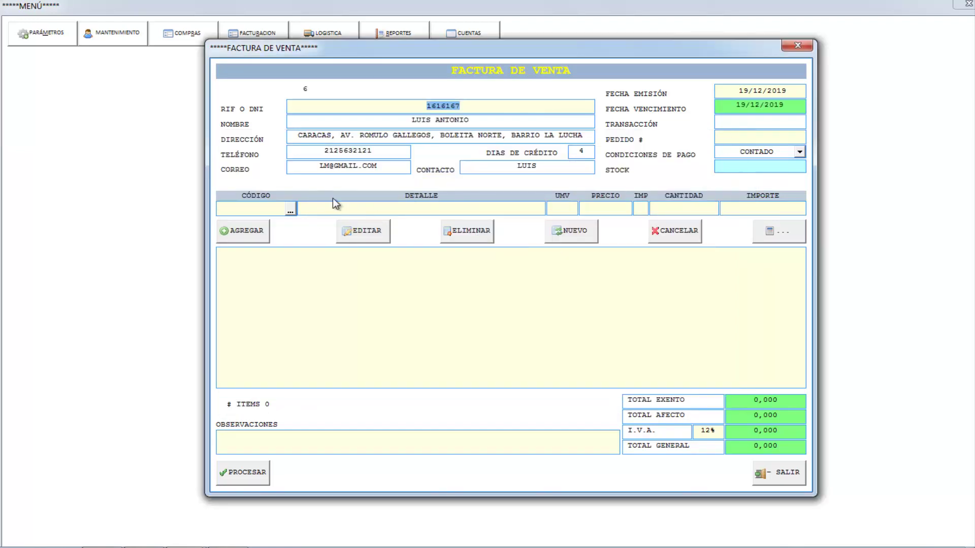
Add an invoice line for product QQQ with quantity 3.600
{"action": "left_click", "coordinate": [296, 211]}
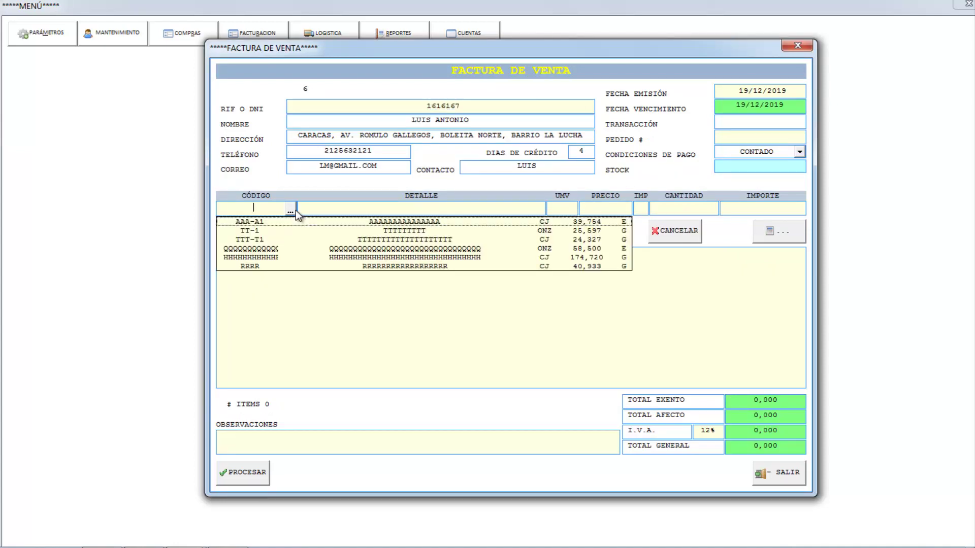
{"action": "left_click", "coordinate": [300, 248]}
{"action": "left_click", "coordinate": [693, 207]}
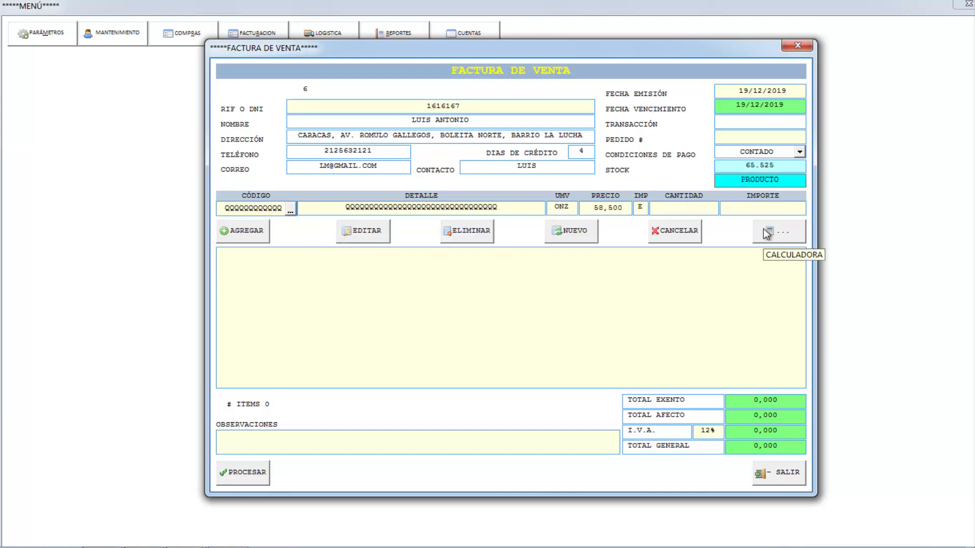
{"action": "type", "text": "3.600"}
{"action": "key", "text": "Return"}
{"action": "key", "text": "Return"}
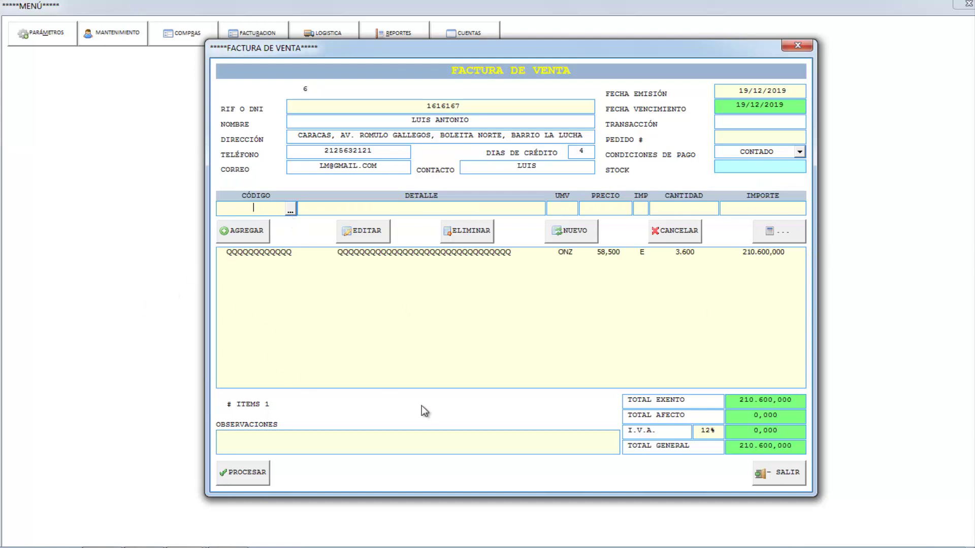
Note PRUEBA, set payment terms to CRÉDITO and enter the order number
{"action": "left_click", "coordinate": [404, 439]}
{"action": "type", "text": "PRUEBA."}
{"action": "left_click", "coordinate": [799, 155]}
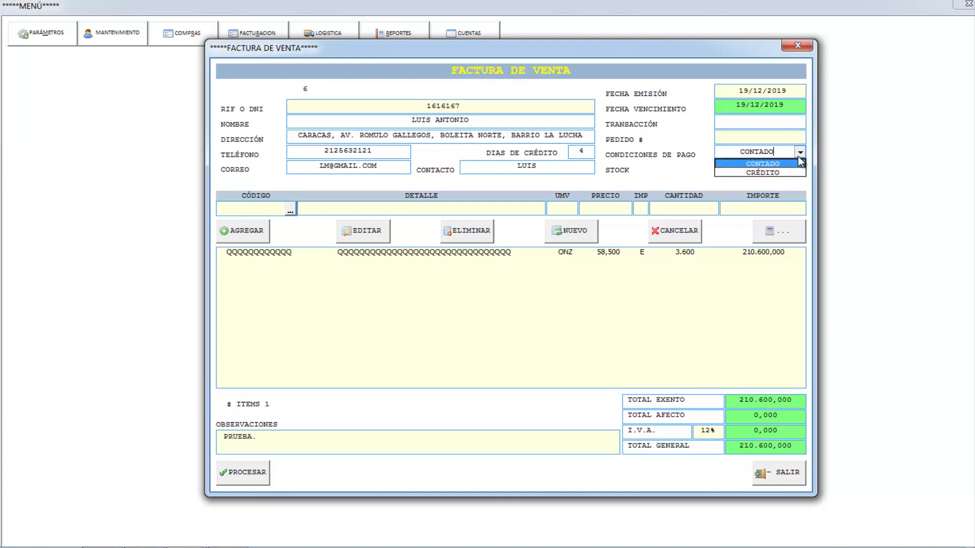
{"action": "left_click", "coordinate": [769, 173]}
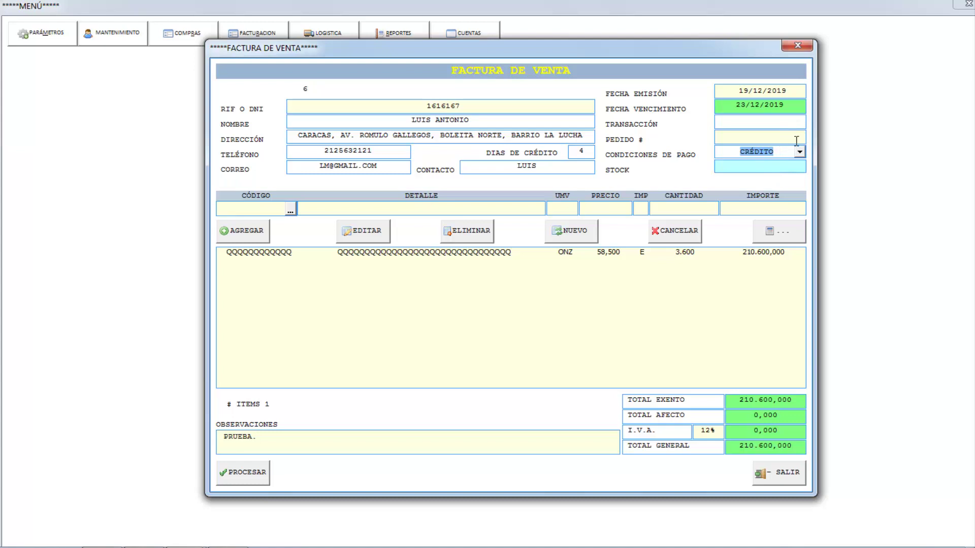
{"action": "left_click", "coordinate": [796, 141]}
{"action": "type", "text": "89"}
{"action": "type", "text": "89898"}
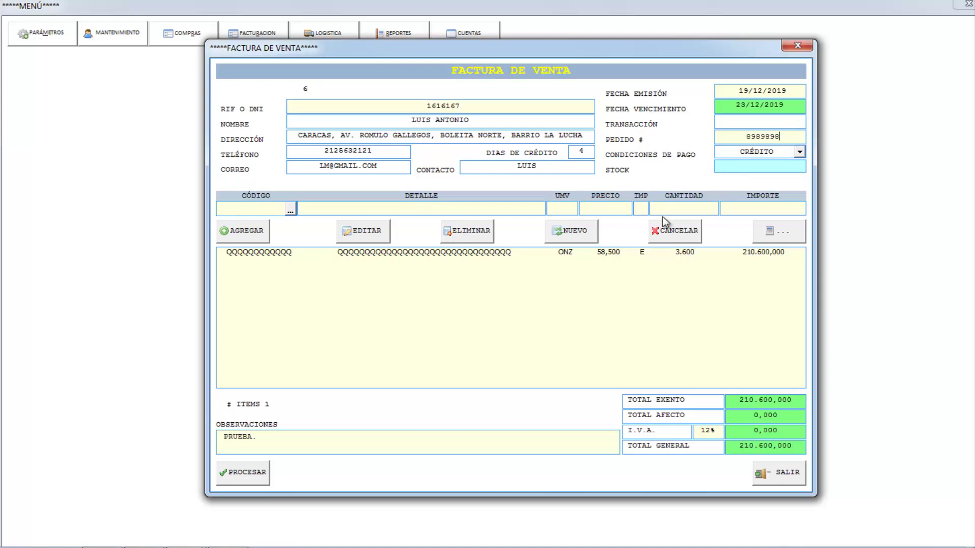
Process the completed sales invoice, confirm saving and acknowledge the success message
{"action": "left_click", "coordinate": [255, 476]}
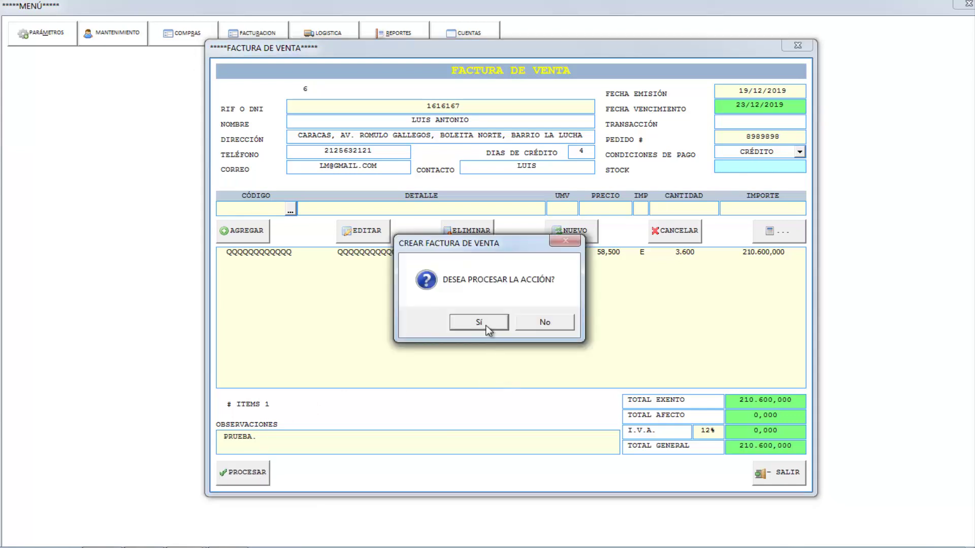
{"action": "left_click", "coordinate": [479, 322]}
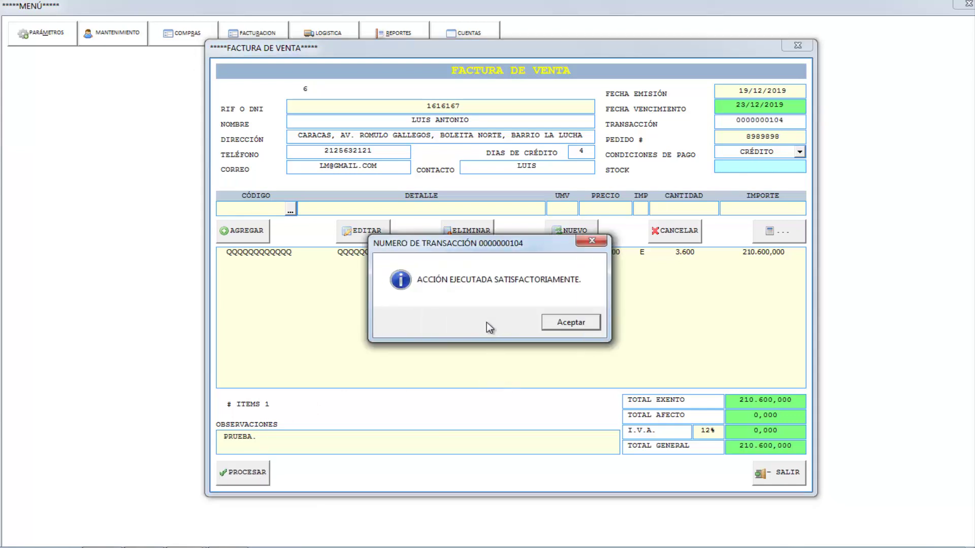
{"action": "left_click", "coordinate": [571, 323]}
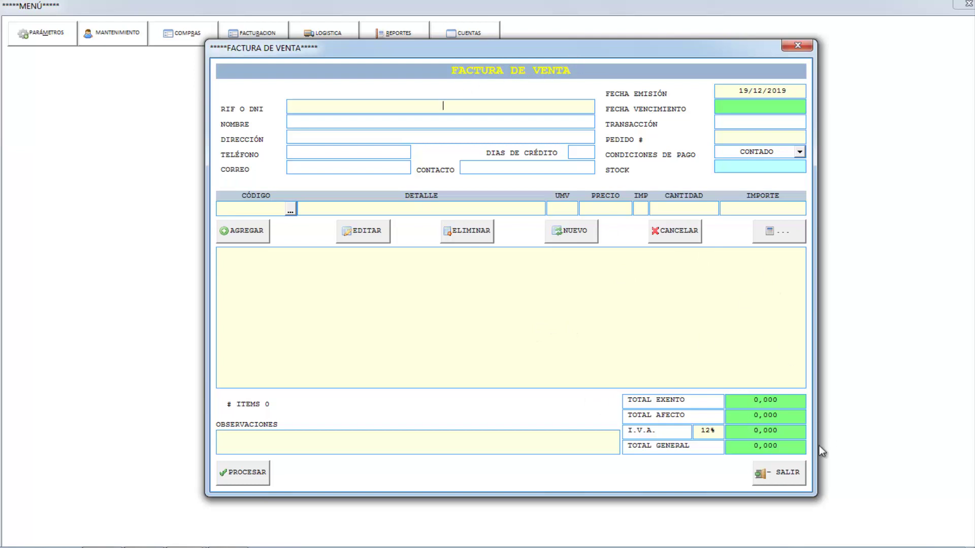
Close the sales invoice and open CUENTAS X COBRAR from the CUENTAS section
{"action": "left_click", "coordinate": [780, 476]}
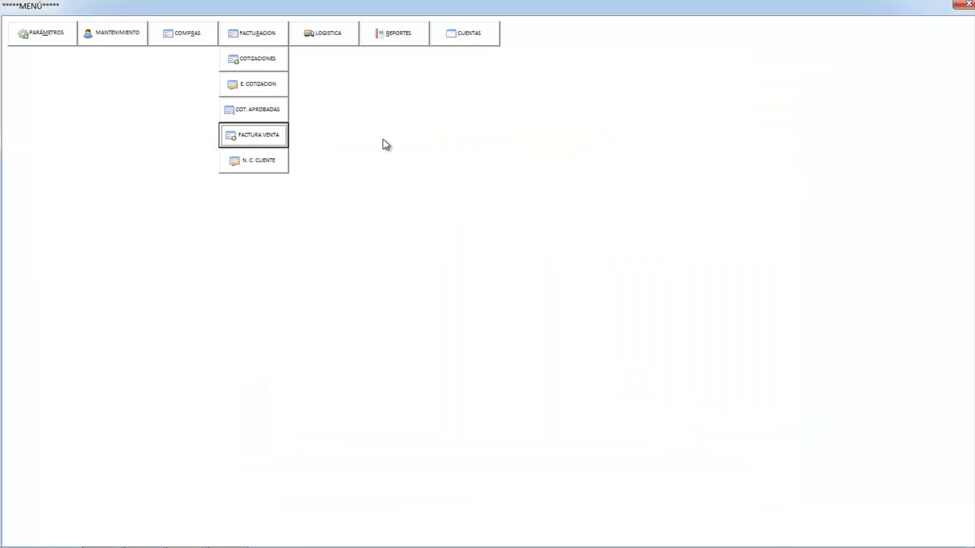
{"action": "left_click", "coordinate": [464, 33]}
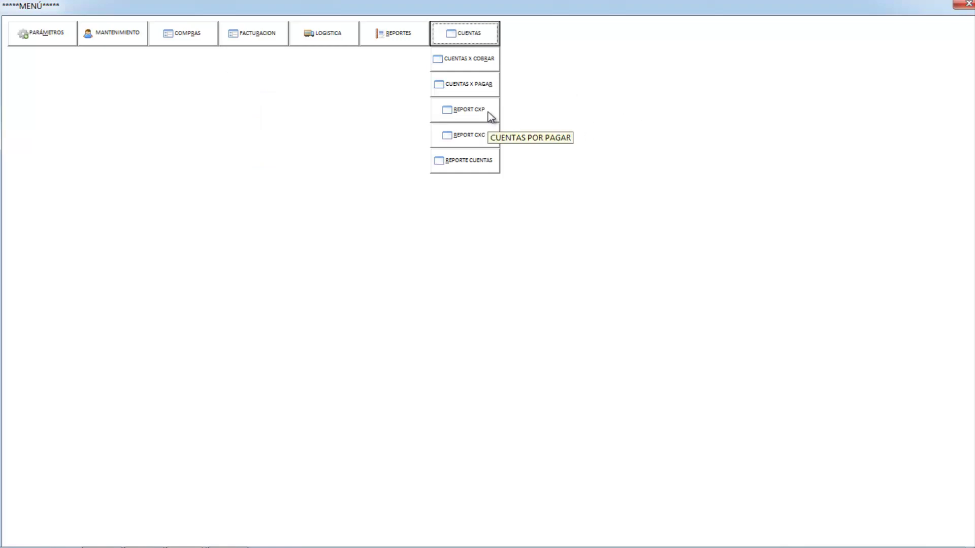
{"action": "left_click", "coordinate": [488, 65]}
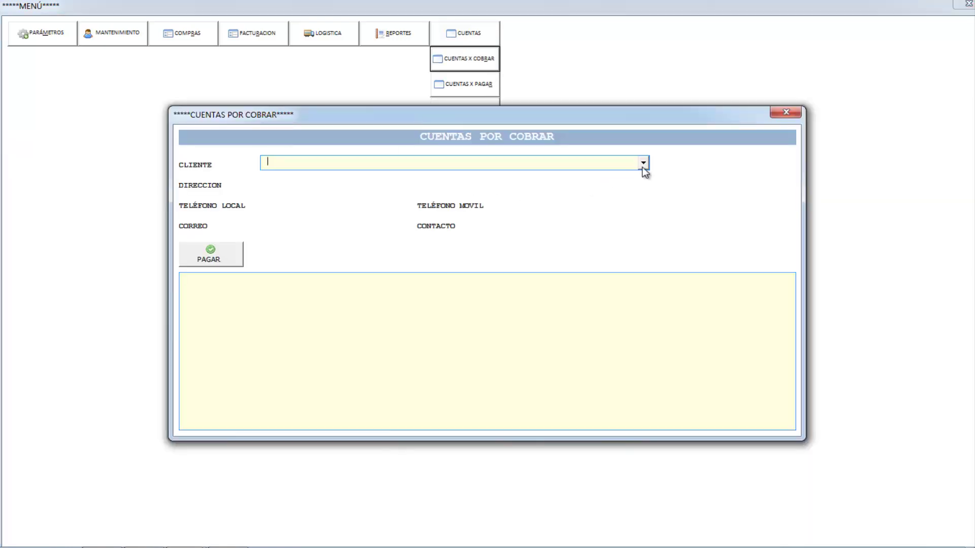
Find the third client's newest 210.600,000 invoice and start collecting its payment
{"action": "left_click", "coordinate": [643, 166]}
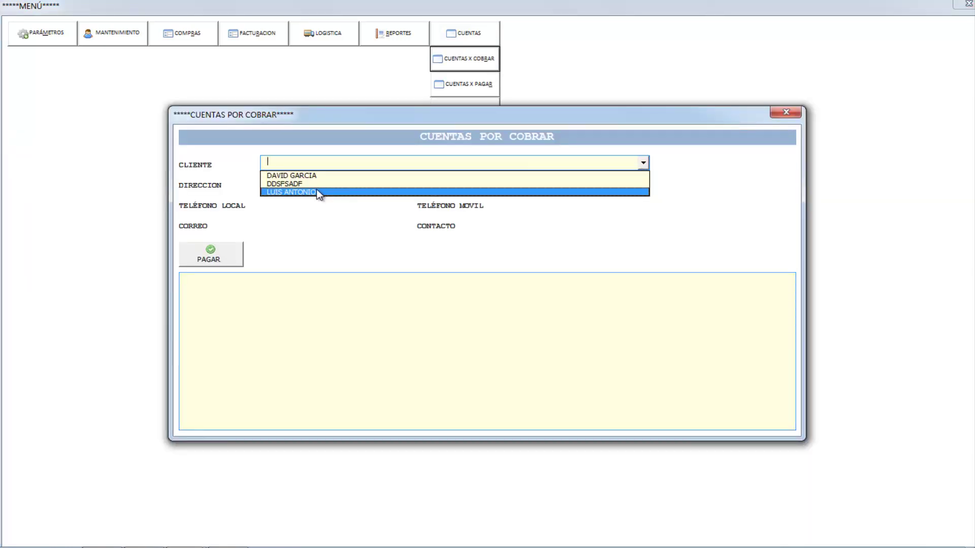
{"action": "left_click", "coordinate": [329, 176]}
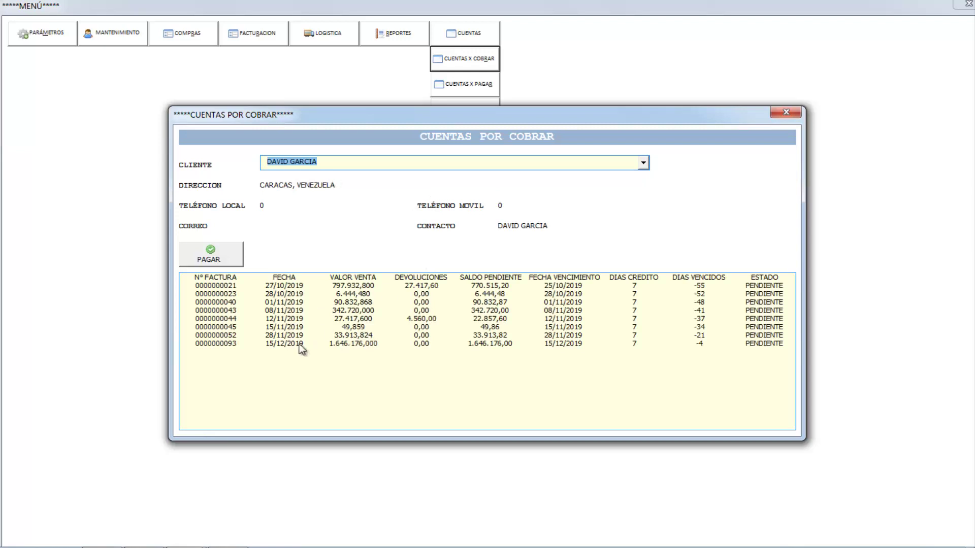
{"action": "left_click", "coordinate": [644, 164]}
{"action": "left_click", "coordinate": [373, 182]}
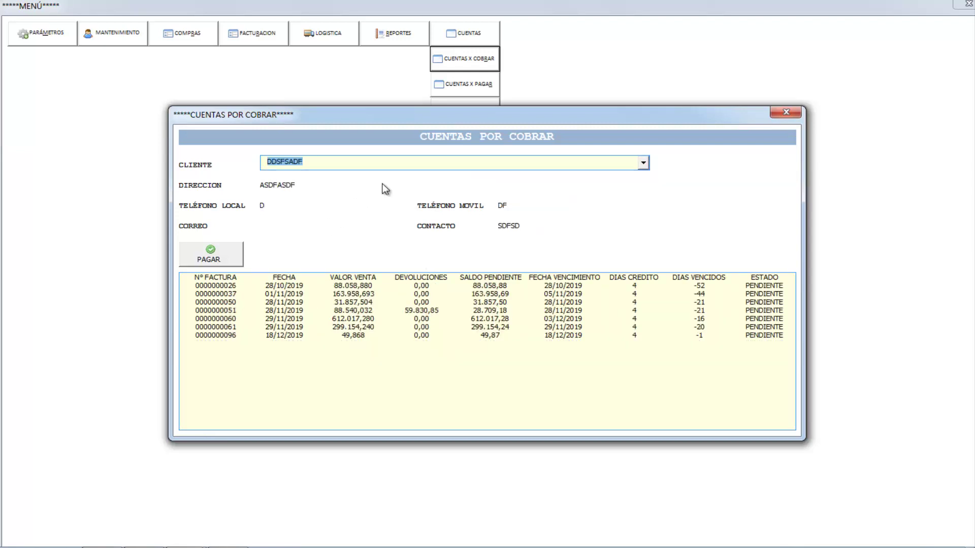
{"action": "left_click", "coordinate": [643, 163]}
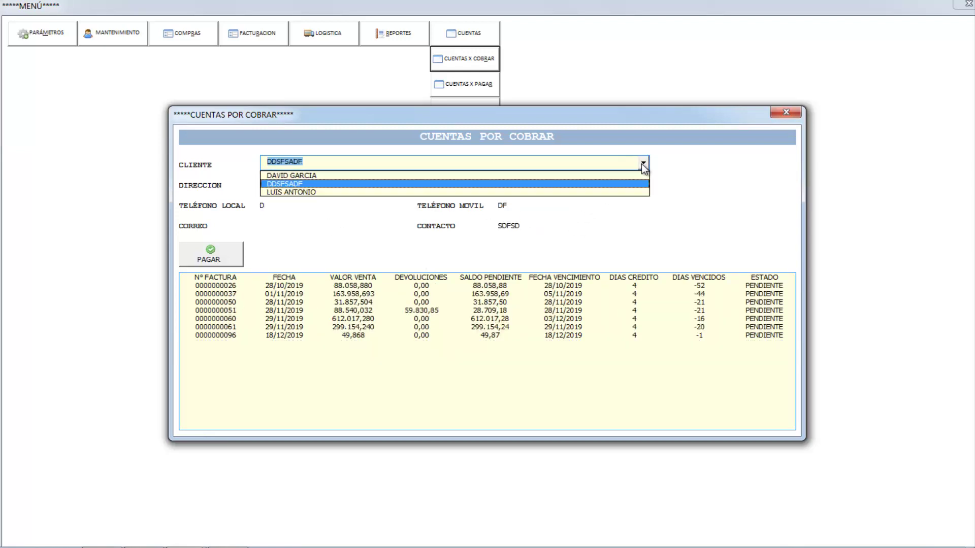
{"action": "left_click", "coordinate": [335, 192]}
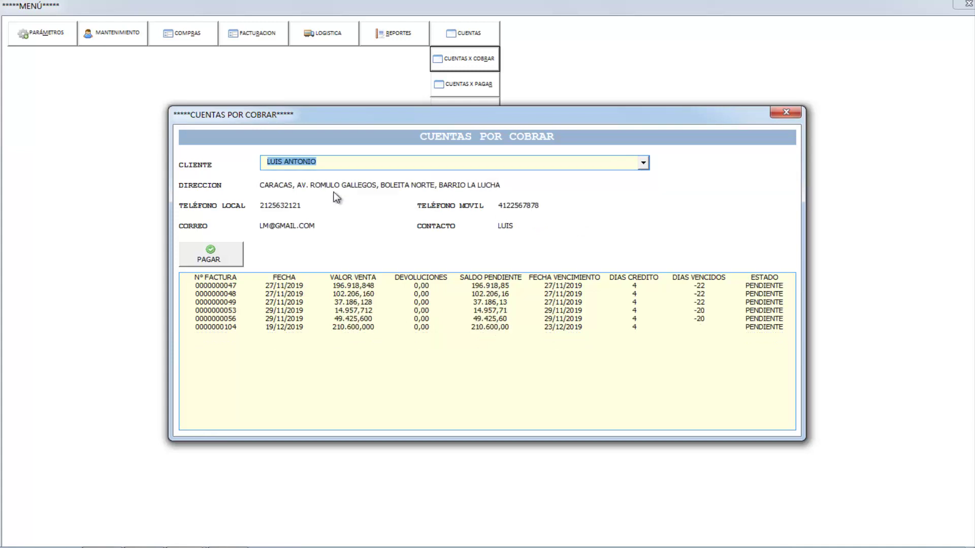
{"action": "left_click", "coordinate": [248, 326]}
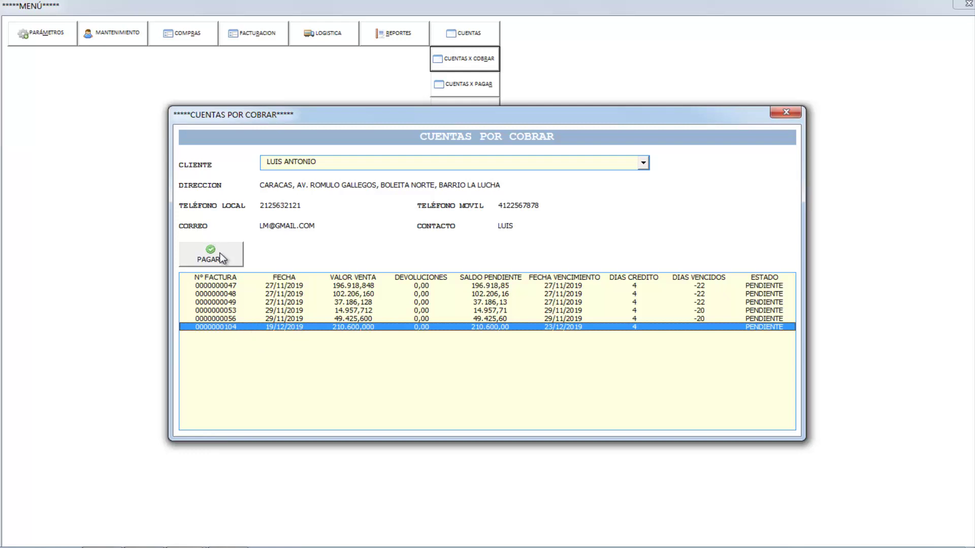
{"action": "left_click", "coordinate": [220, 253]}
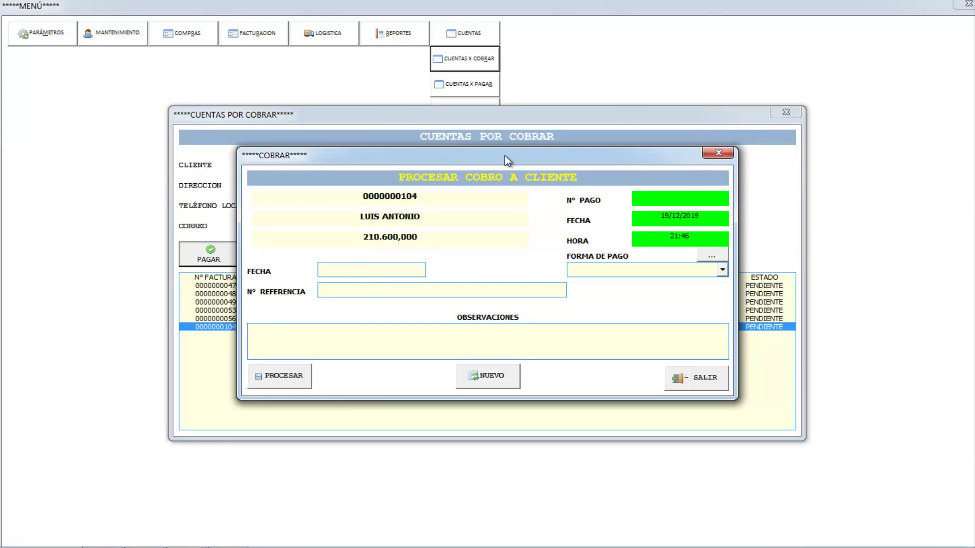
Date the payment 19/12/2019, pay by credit card, add the reference and note PRUEBA DE COBRO
{"action": "left_click", "coordinate": [406, 275]}
{"action": "left_click", "coordinate": [721, 274]}
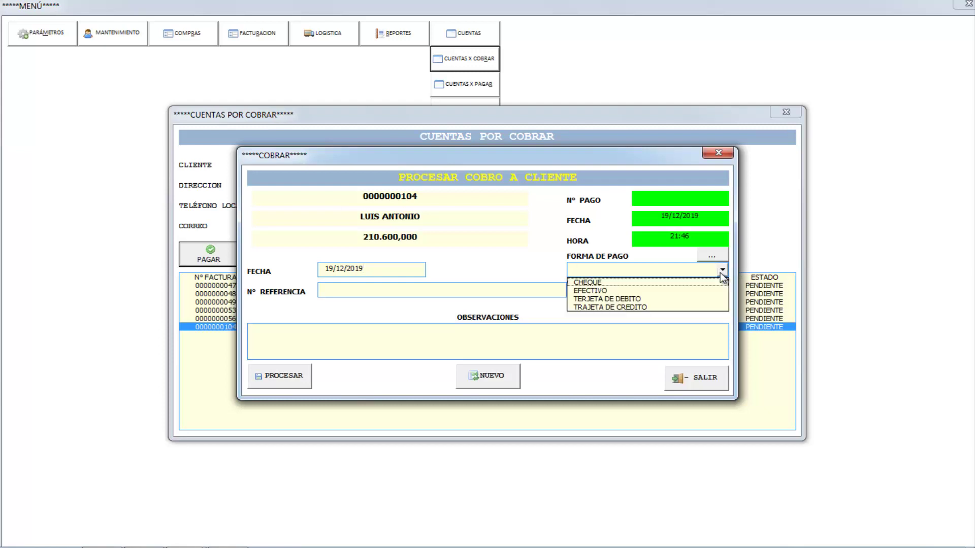
{"action": "left_click", "coordinate": [633, 307]}
{"action": "left_click", "coordinate": [465, 290]}
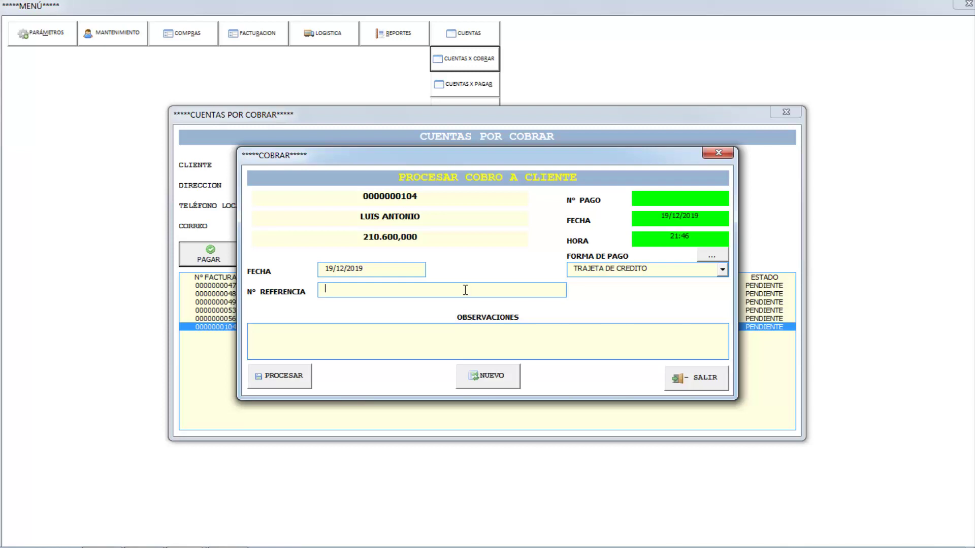
{"action": "type", "text": "#6363"}
{"action": "type", "text": "636363"}
{"action": "left_click", "coordinate": [431, 349]}
{"action": "type", "text": "PRUEBA "}
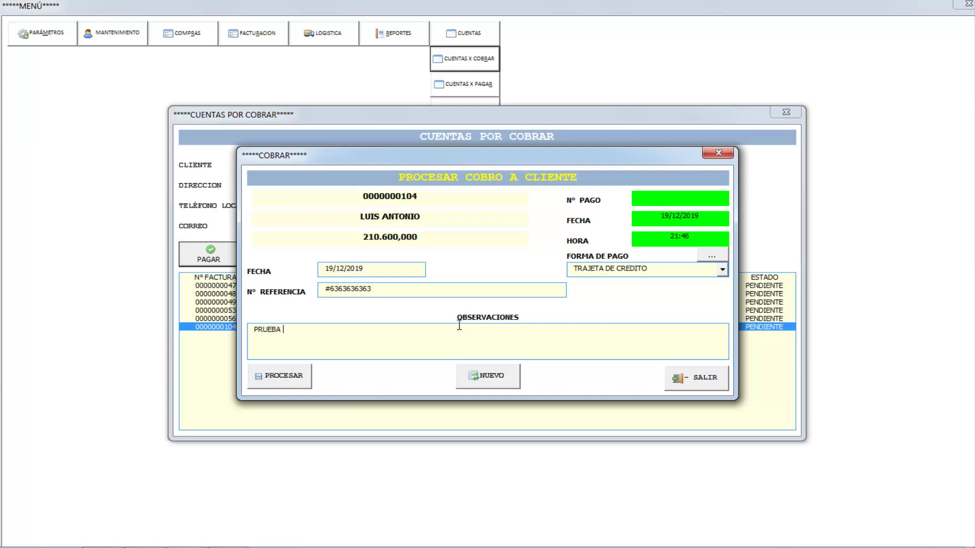
{"action": "type", "text": "DE CO"}
{"action": "type", "text": "BRO"}
{"action": "type", "text": "."}
Process the credit-card payment, confirm it and acknowledge the success message
{"action": "left_click", "coordinate": [301, 377]}
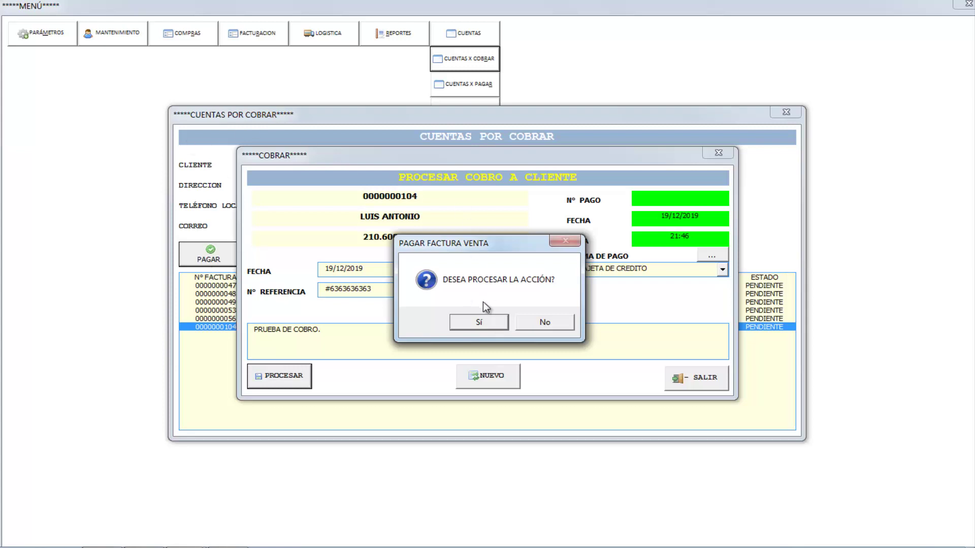
{"action": "left_click", "coordinate": [491, 325]}
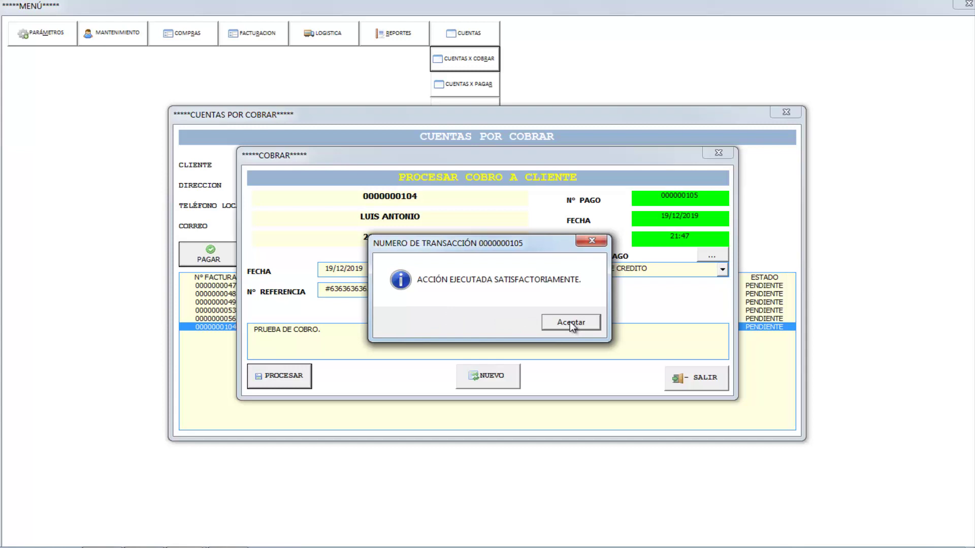
{"action": "left_click", "coordinate": [570, 321]}
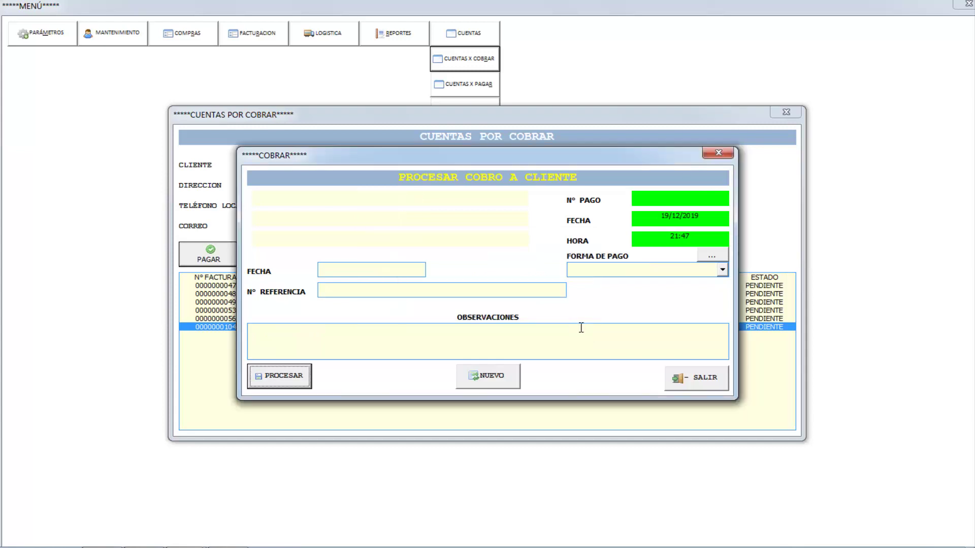
Close the COBRAR form and receivables window, then open the REPORT CXP payables report
{"action": "left_click", "coordinate": [694, 385]}
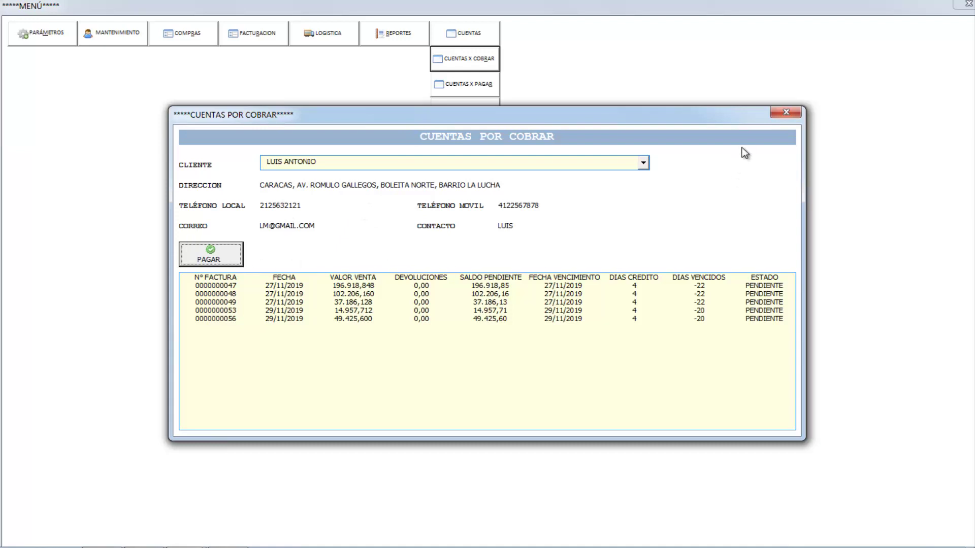
{"action": "left_click", "coordinate": [785, 112]}
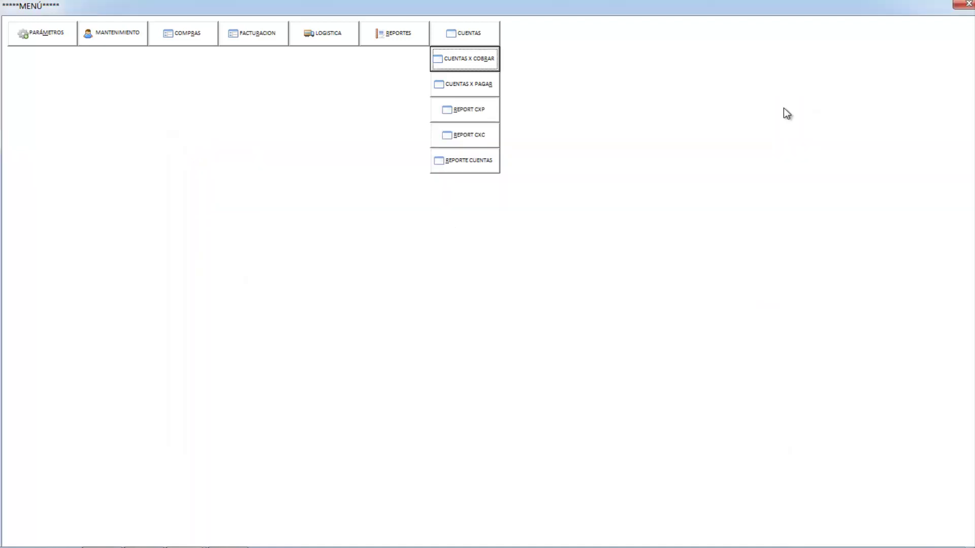
{"action": "left_click", "coordinate": [476, 114]}
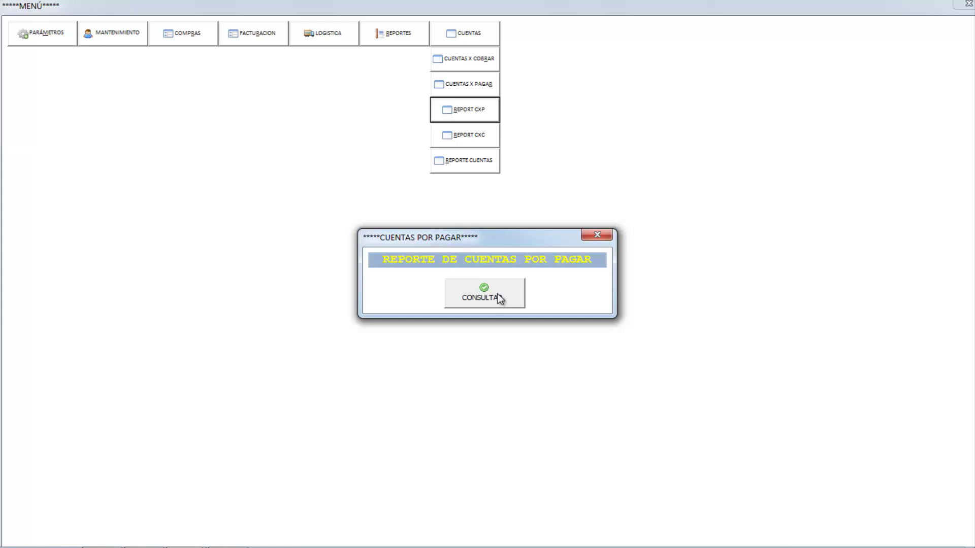
Run the payables report, review the first row's type, due date, amounts and balance, then return
{"action": "left_click", "coordinate": [504, 297]}
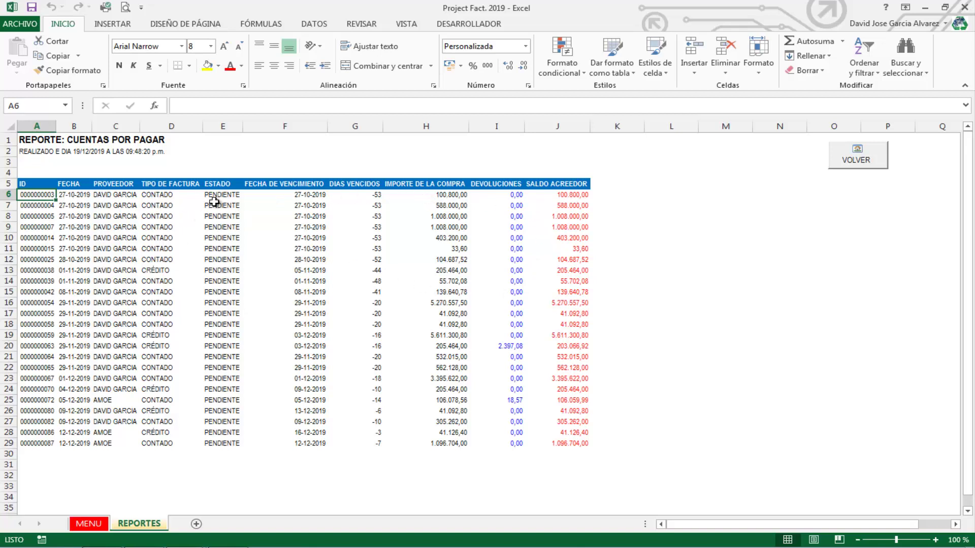
{"action": "left_click", "coordinate": [85, 194]}
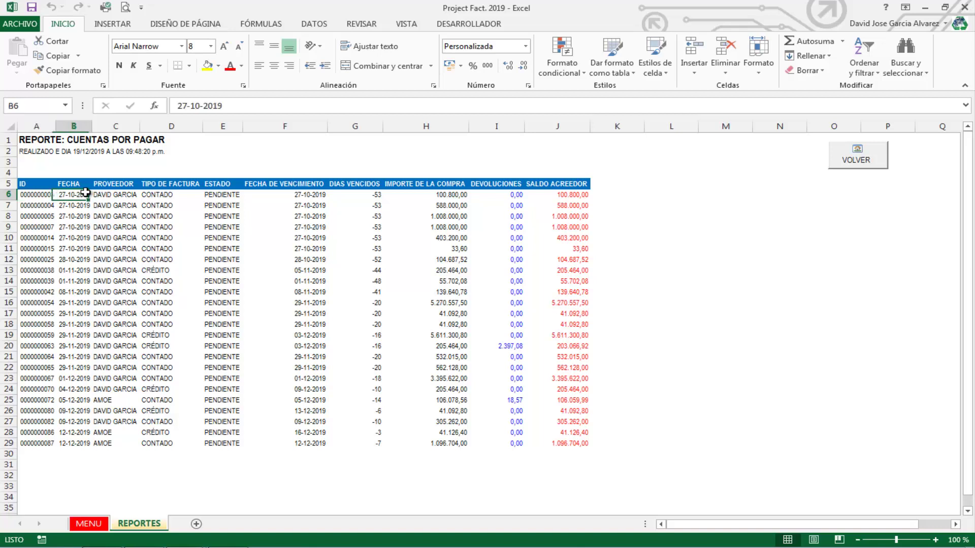
{"action": "left_click", "coordinate": [118, 194]}
{"action": "left_click", "coordinate": [198, 195]}
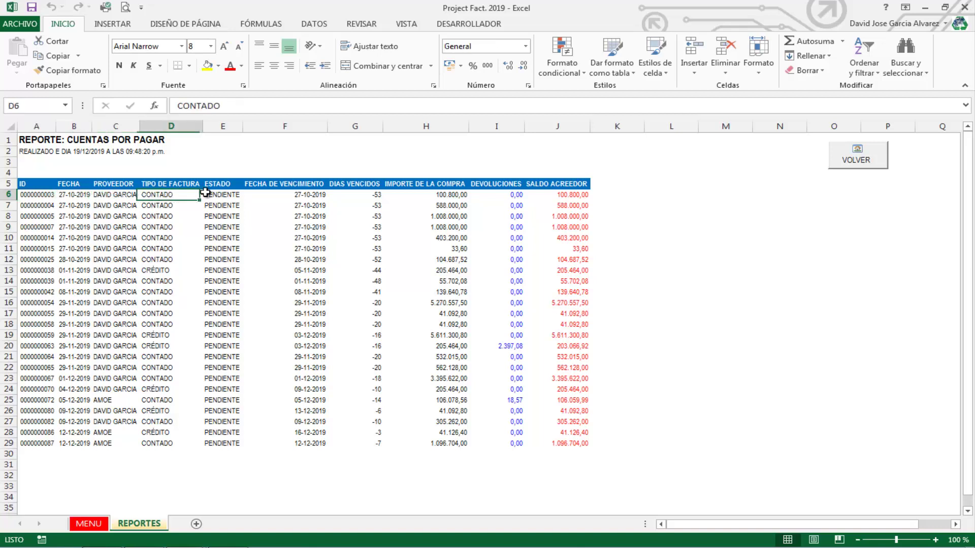
{"action": "left_click", "coordinate": [234, 194]}
{"action": "left_click", "coordinate": [294, 195]}
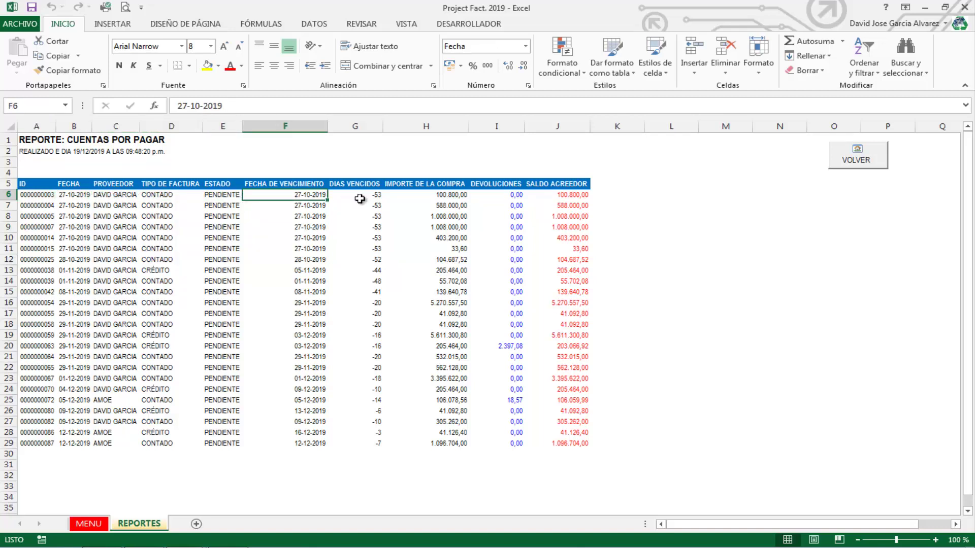
{"action": "left_click", "coordinate": [355, 195]}
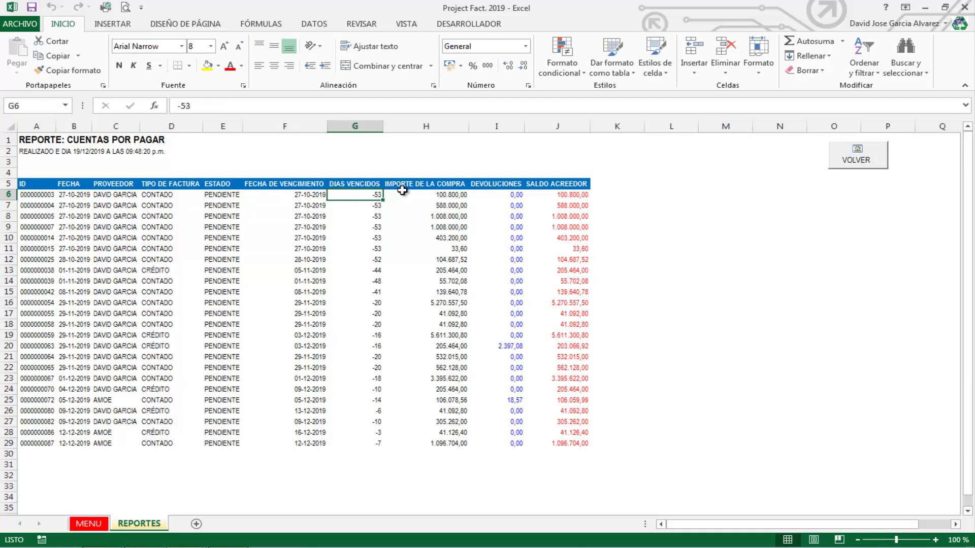
{"action": "left_click", "coordinate": [403, 194]}
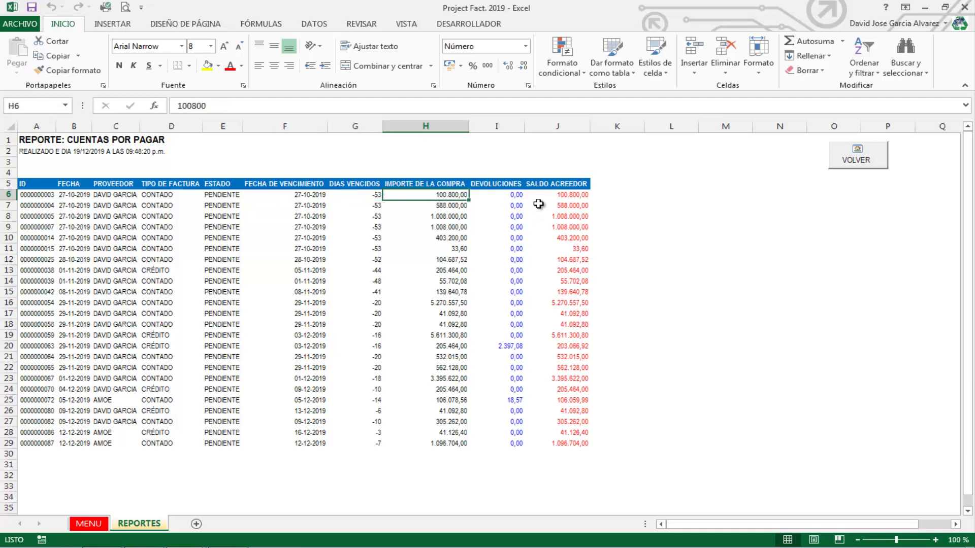
{"action": "left_click", "coordinate": [494, 197]}
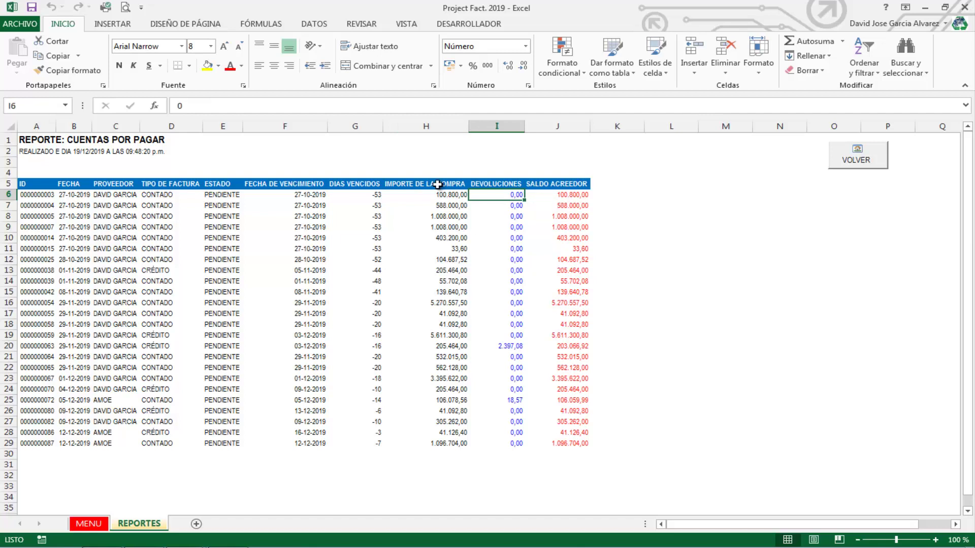
{"action": "left_click", "coordinate": [569, 196]}
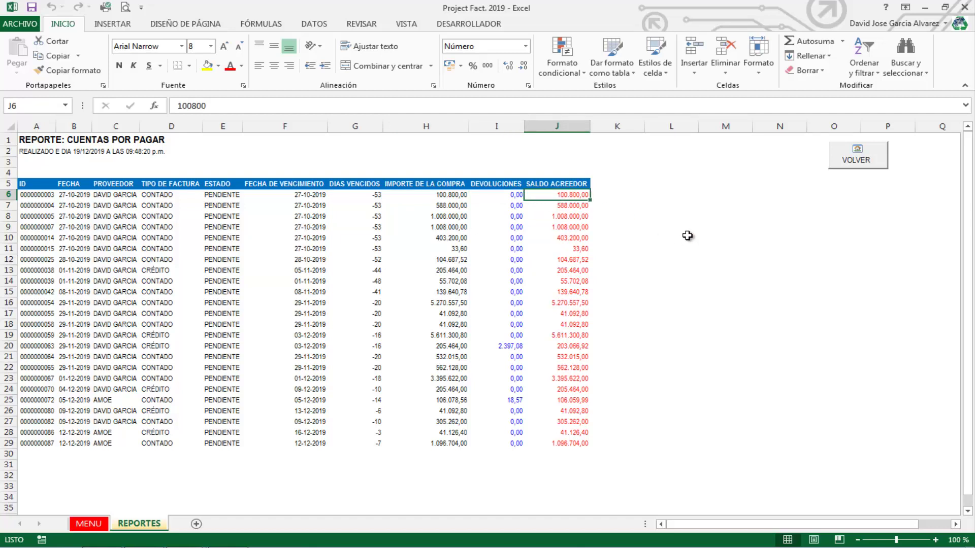
{"action": "left_click", "coordinate": [866, 157]}
Run REPORT CXC and review the first row's sale amount, returns and debtor balance before returning
{"action": "left_click", "coordinate": [473, 134]}
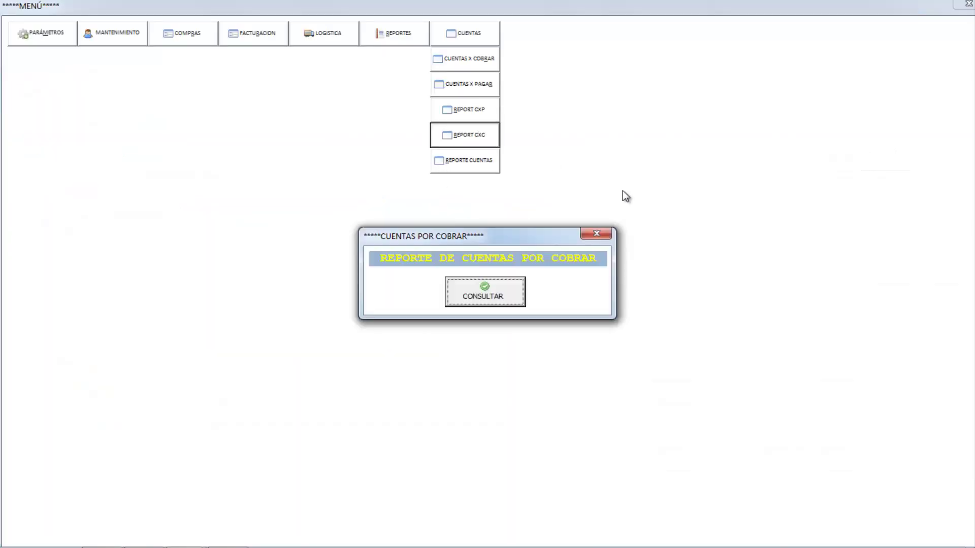
{"action": "left_click", "coordinate": [511, 291]}
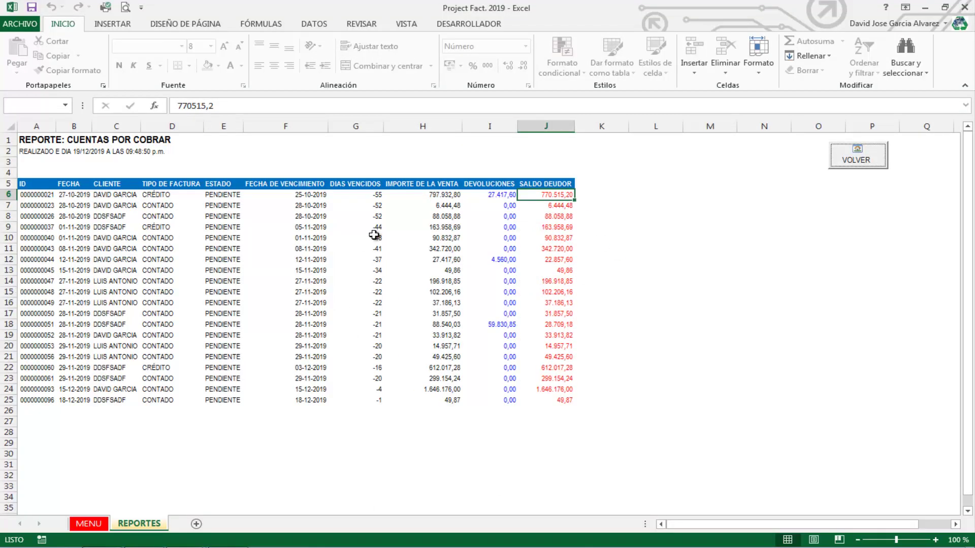
{"action": "left_click_drag", "start_coordinate": [37, 126], "coordinate": [563, 137]}
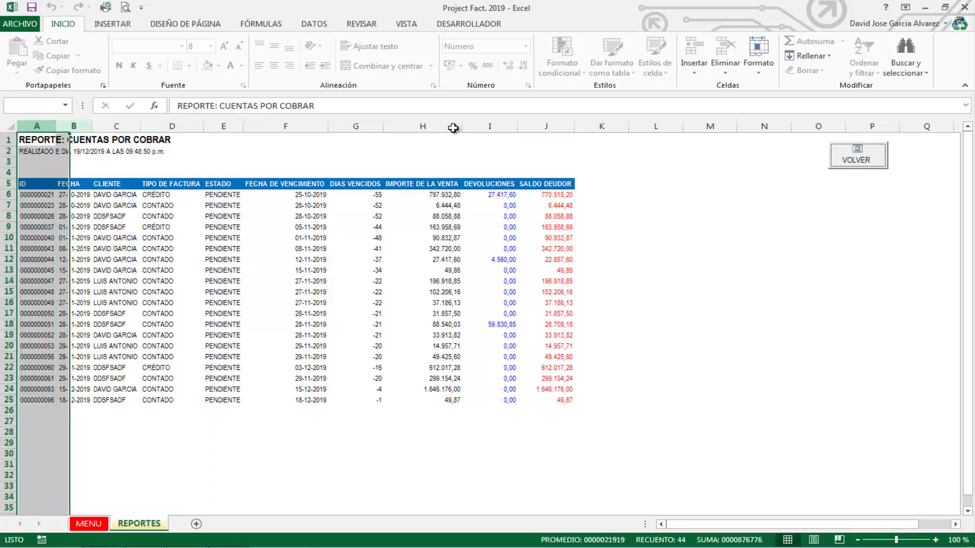
{"action": "left_click", "coordinate": [534, 175]}
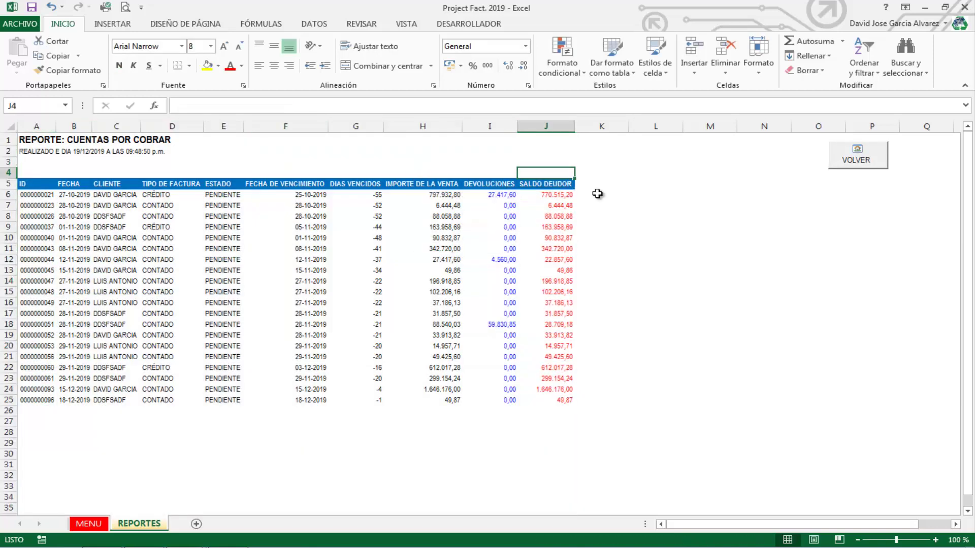
{"action": "left_click", "coordinate": [425, 195]}
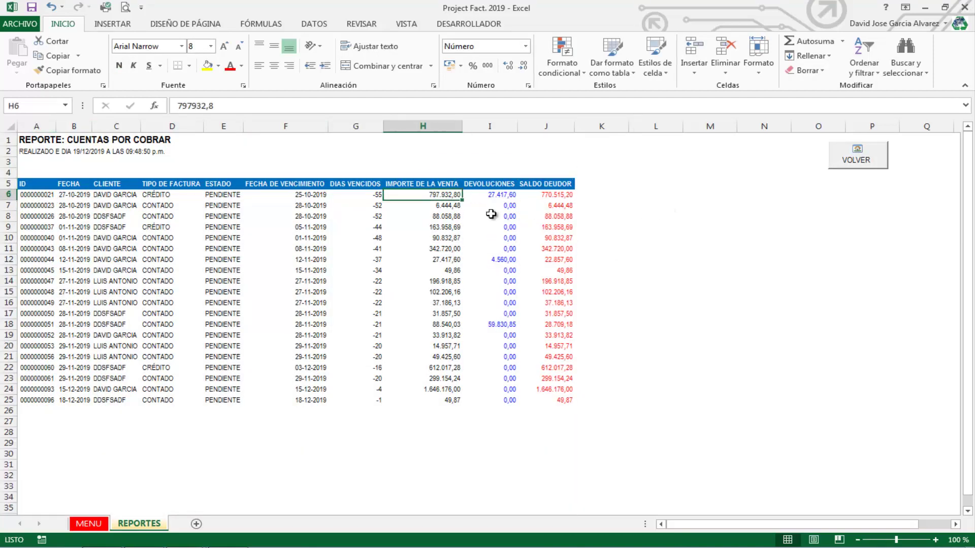
{"action": "left_click", "coordinate": [475, 192]}
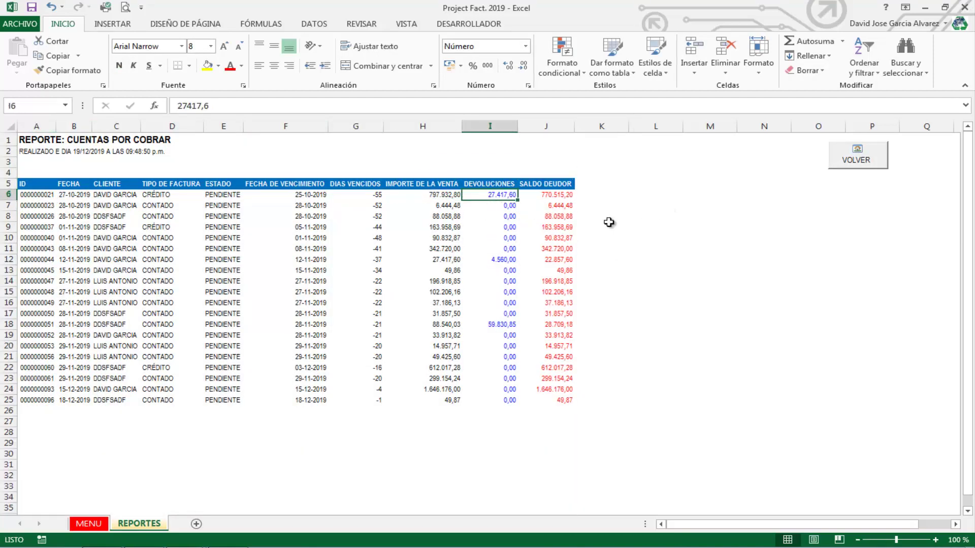
{"action": "left_click", "coordinate": [556, 196]}
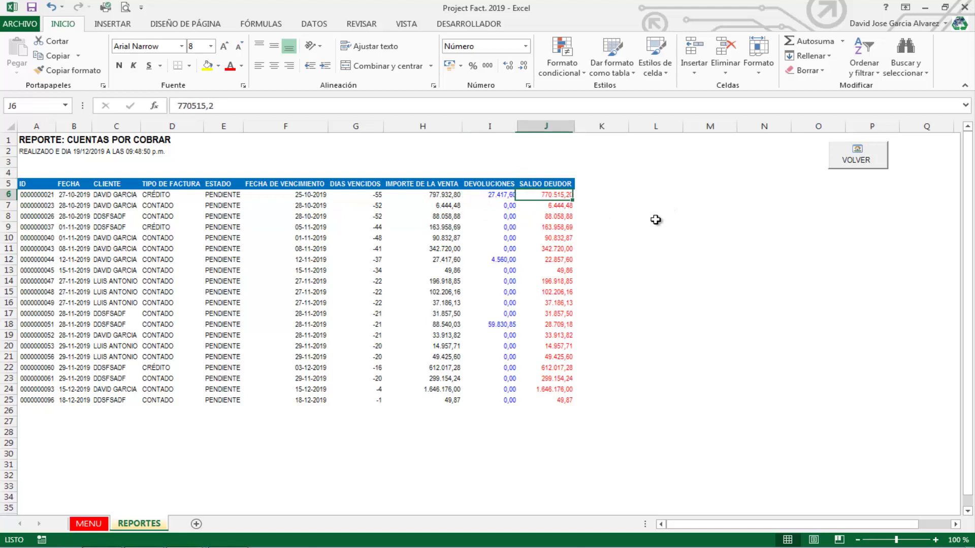
{"action": "left_click", "coordinate": [869, 153]}
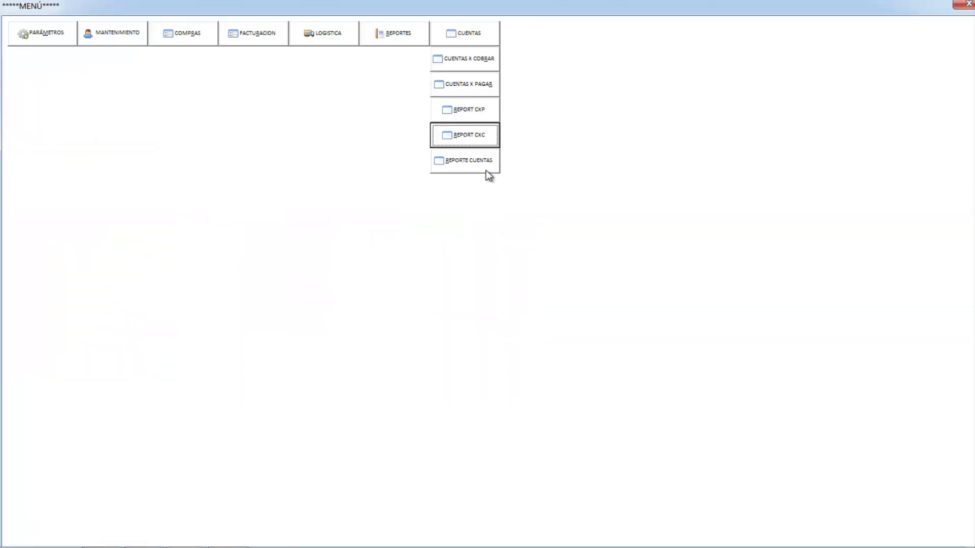
Open REPORTE CUENTAS and switch it to TODOS clients and suppliers
{"action": "left_click", "coordinate": [489, 166]}
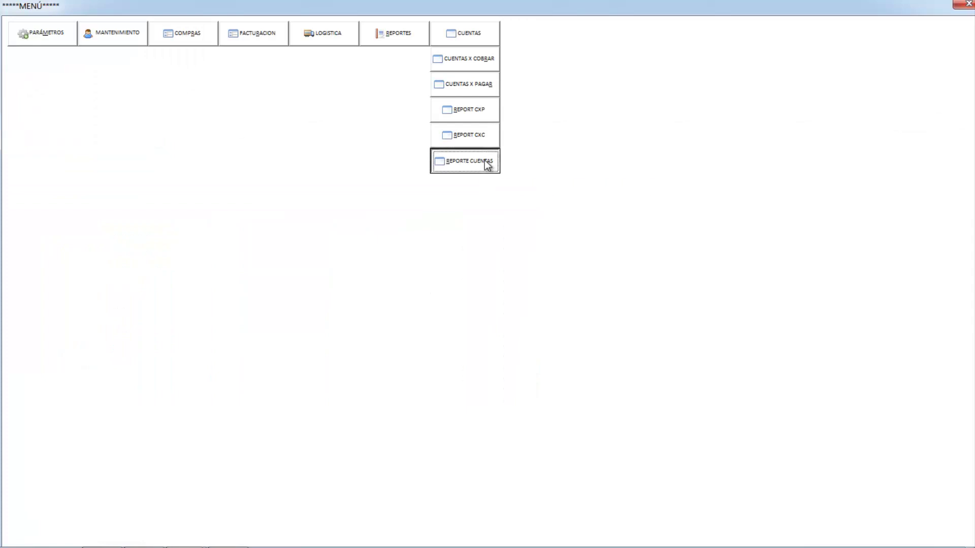
{"action": "left_click_drag", "start_coordinate": [559, 154], "coordinate": [548, 185]}
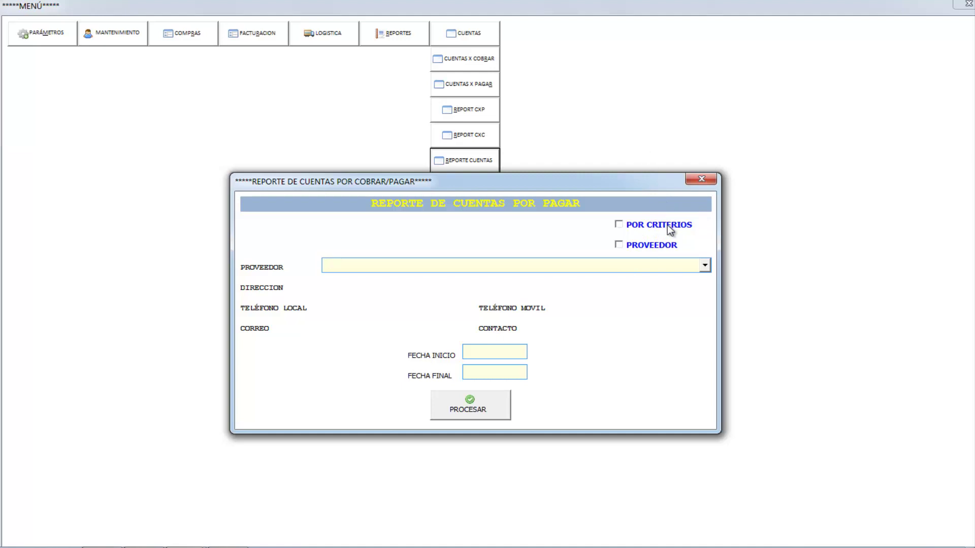
{"action": "left_click", "coordinate": [668, 225]}
Change FECHA INICIO to 19/12/2011 and process the report through 19/12/2019
{"action": "double_click", "coordinate": [505, 353]}
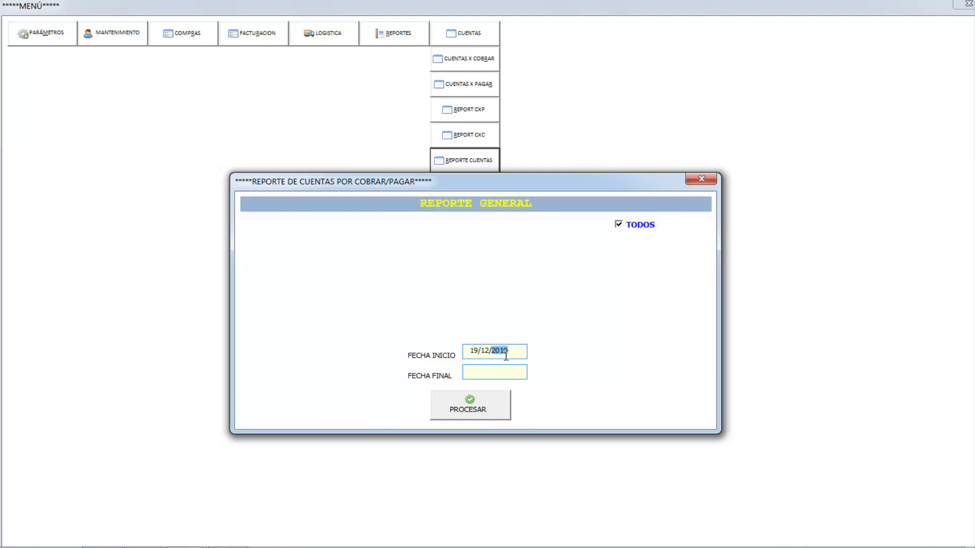
{"action": "double_click", "coordinate": [506, 372]}
{"action": "left_click", "coordinate": [517, 353]}
{"action": "key", "text": "BackSpace"}
{"action": "type", "text": "1"}
{"action": "left_click", "coordinate": [470, 409]}
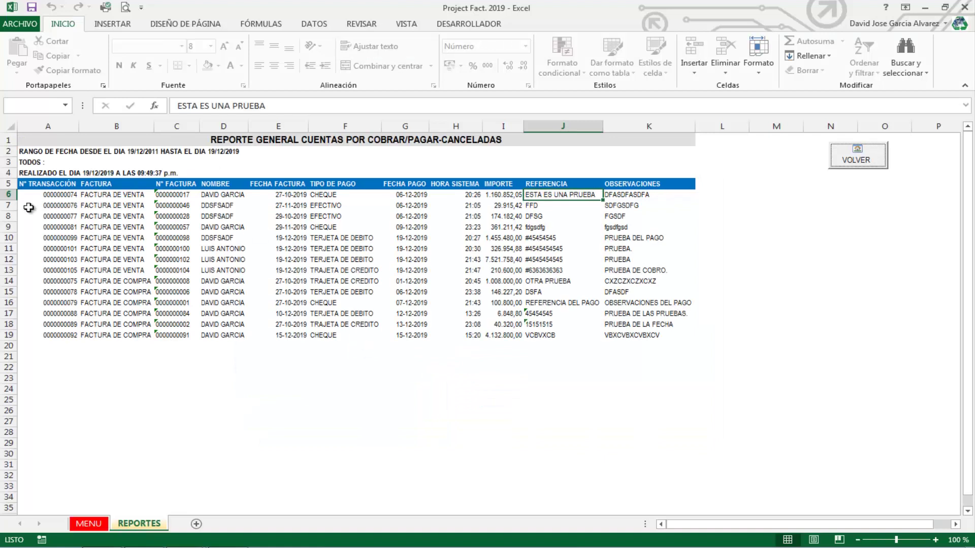
{"action": "left_click_drag", "start_coordinate": [9, 195], "coordinate": [9, 270]}
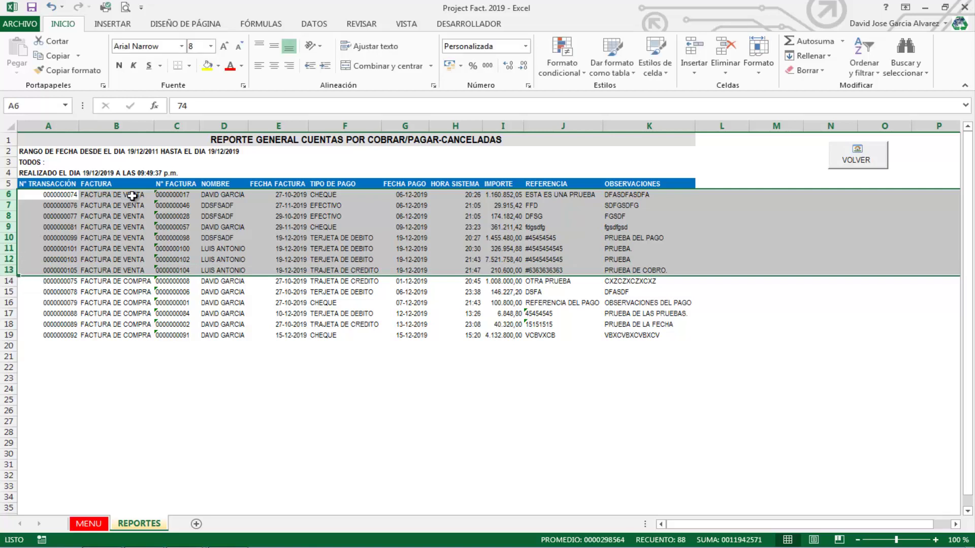
{"action": "left_click_drag", "start_coordinate": [9, 281], "coordinate": [5, 337]}
{"action": "left_click", "coordinate": [367, 238]}
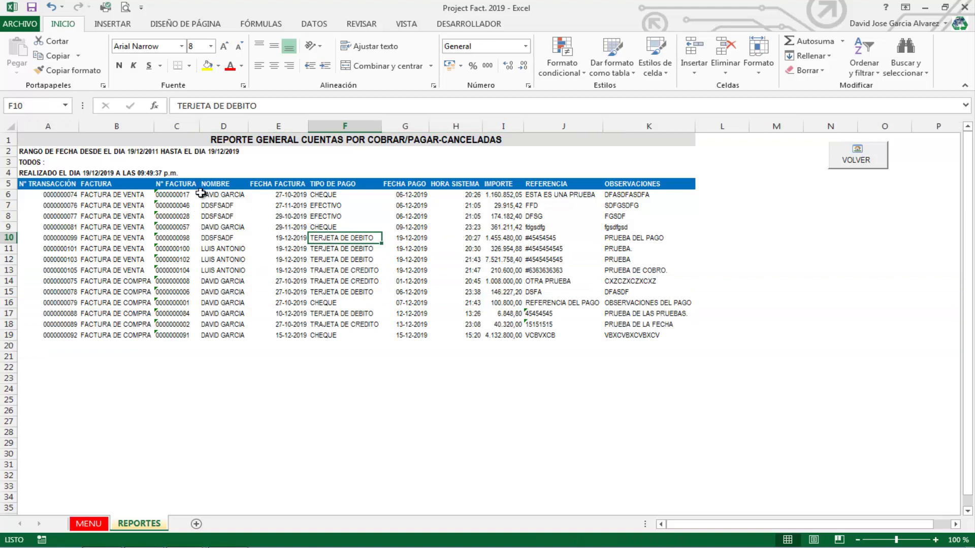
{"action": "left_click", "coordinate": [220, 185]}
{"action": "left_click", "coordinate": [125, 193]}
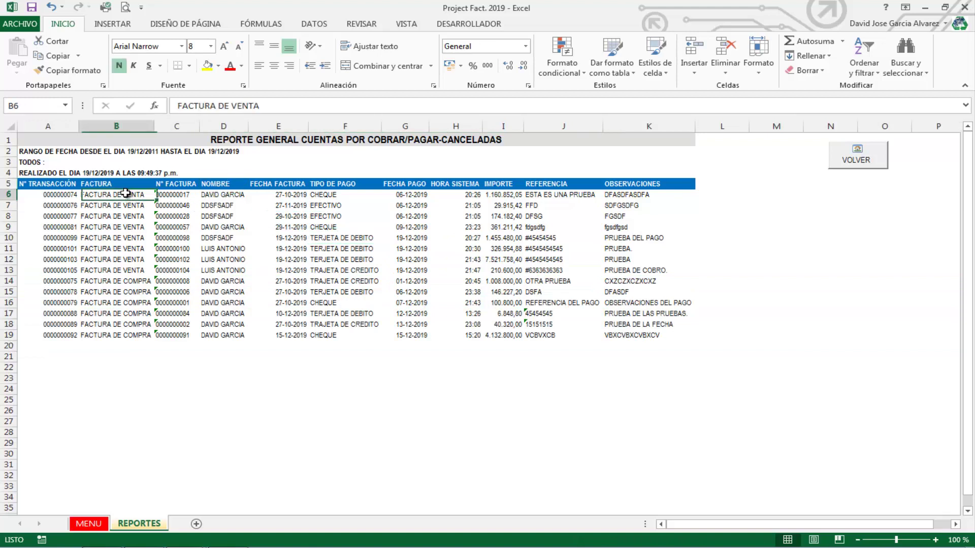
{"action": "left_click", "coordinate": [229, 193]}
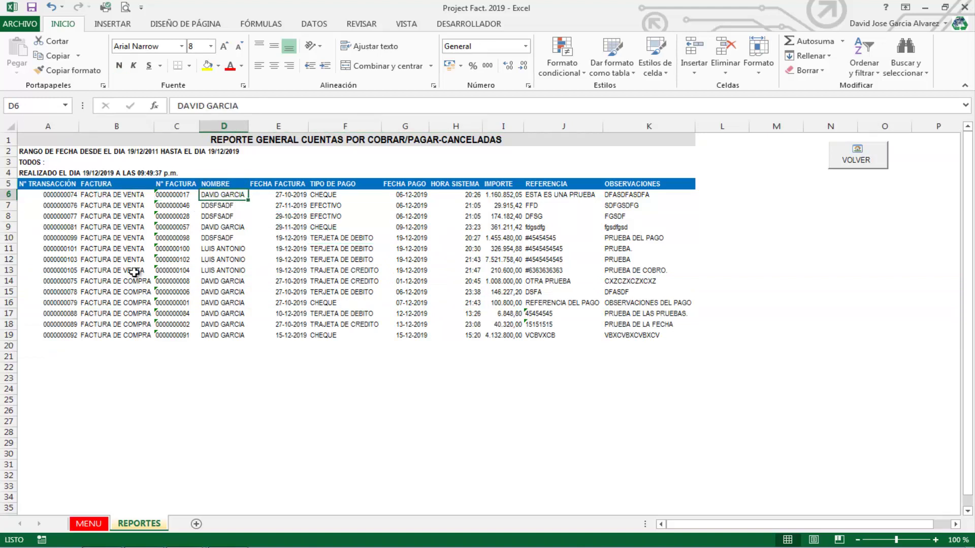
{"action": "left_click", "coordinate": [215, 279]}
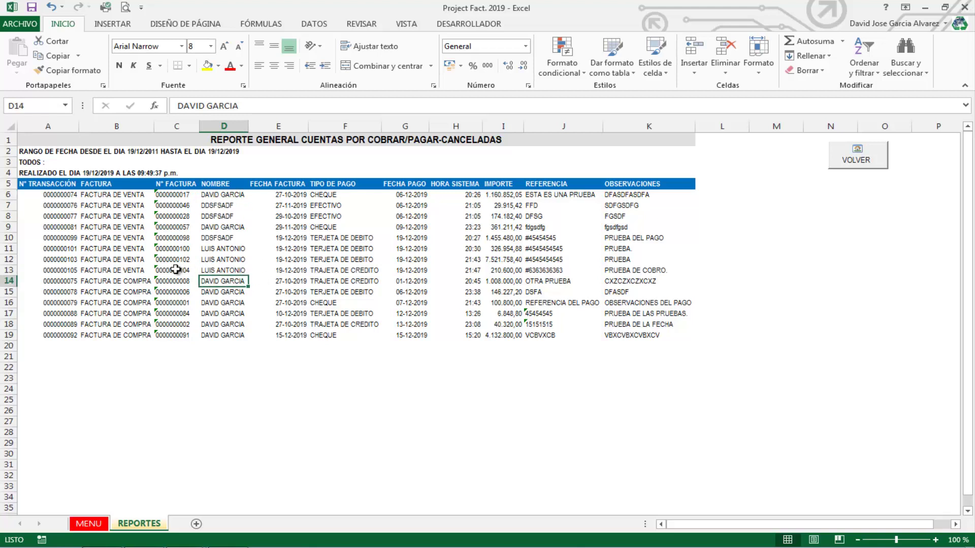
{"action": "left_click", "coordinate": [141, 282]}
{"action": "left_click", "coordinate": [223, 282]}
{"action": "left_click", "coordinate": [340, 282]}
{"action": "left_click", "coordinate": [399, 183]}
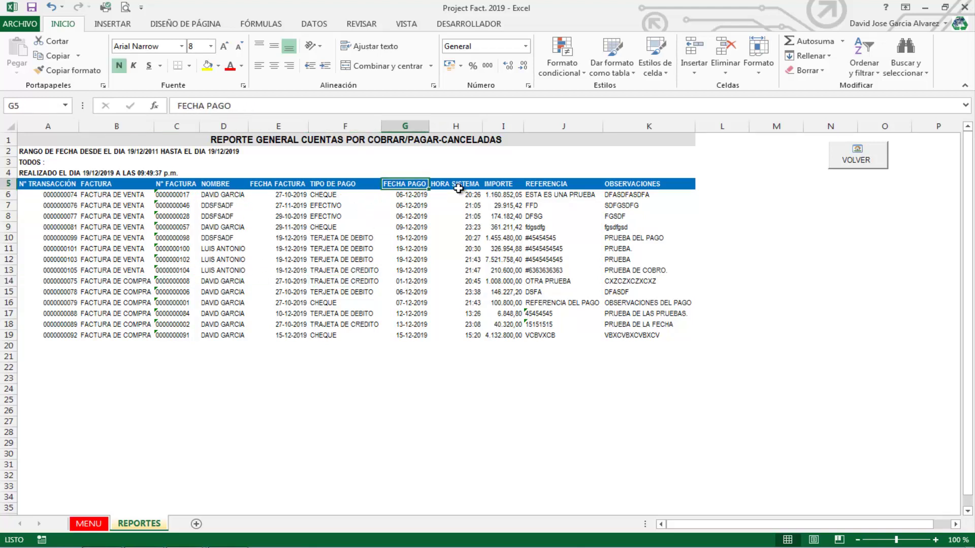
{"action": "left_click", "coordinate": [464, 186]}
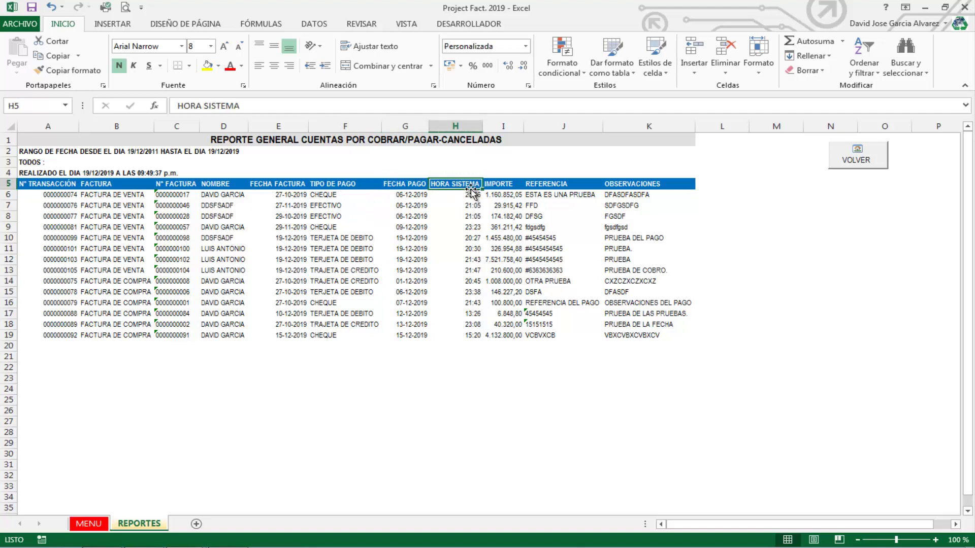
{"action": "left_click", "coordinate": [509, 187]}
{"action": "left_click", "coordinate": [564, 184]}
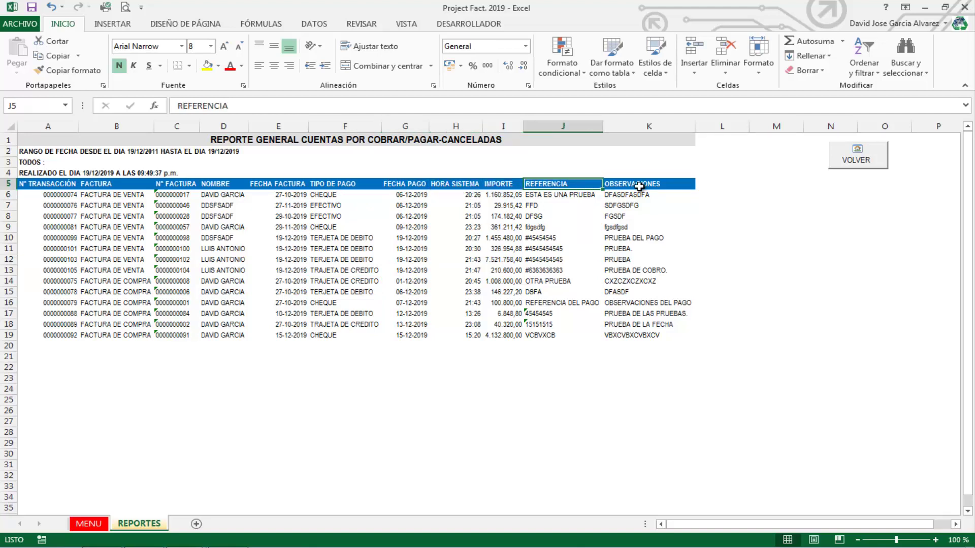
{"action": "left_click", "coordinate": [660, 184]}
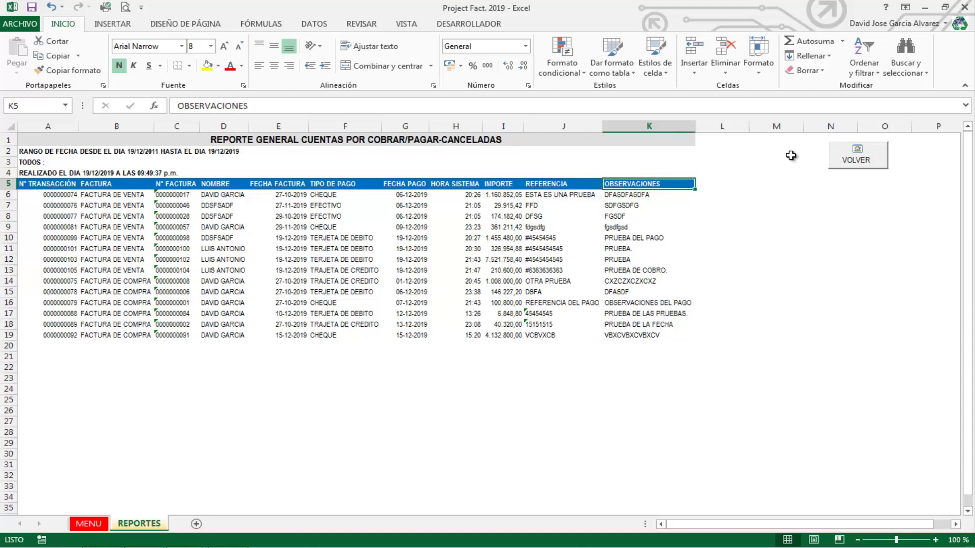
{"action": "left_click", "coordinate": [853, 156]}
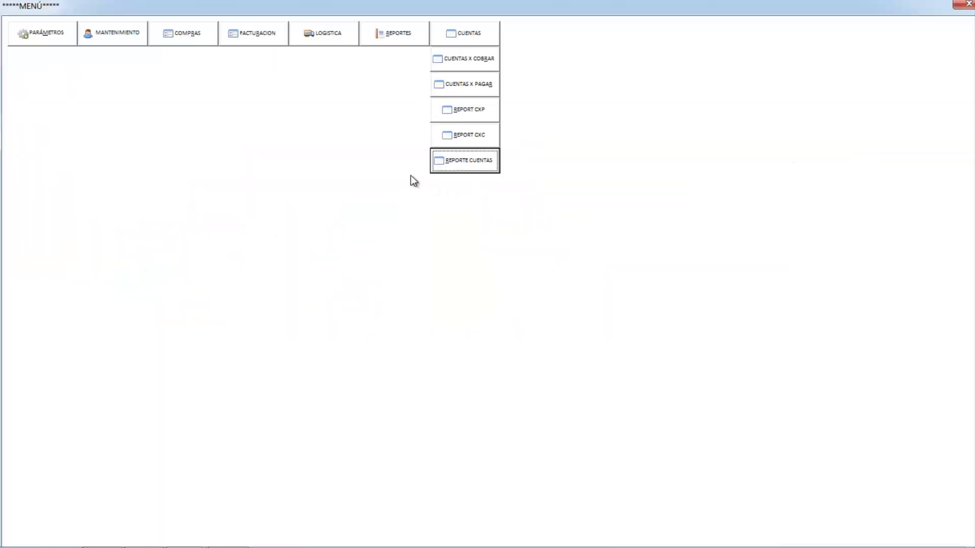
Open REPORTE CUENTAS, switch to CLIENTE and select the first listed client
{"action": "left_click", "coordinate": [439, 165]}
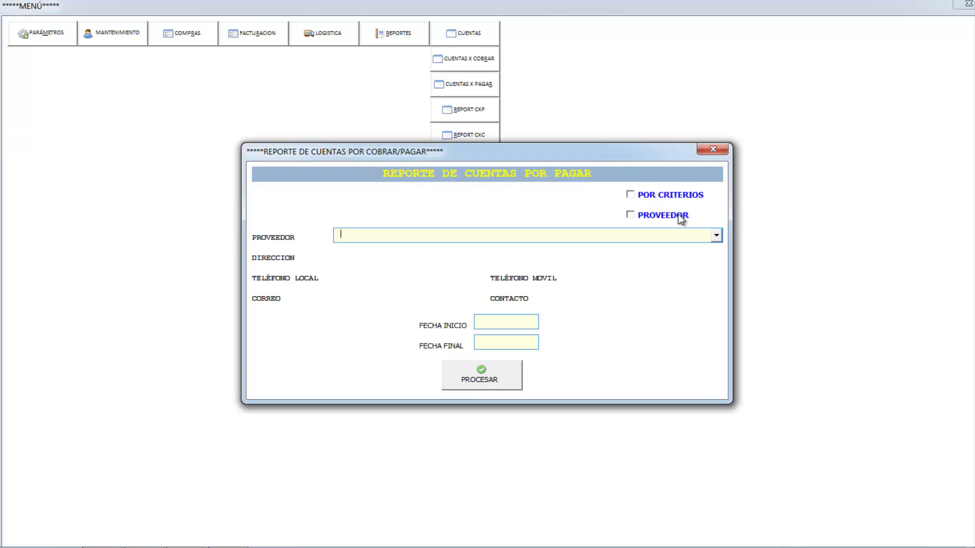
{"action": "left_click", "coordinate": [678, 215]}
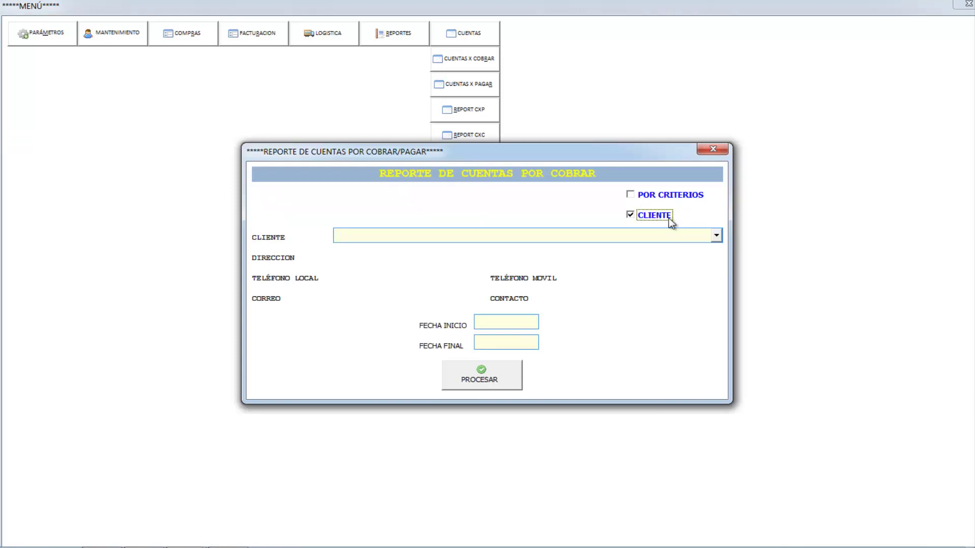
{"action": "left_click", "coordinate": [716, 237]}
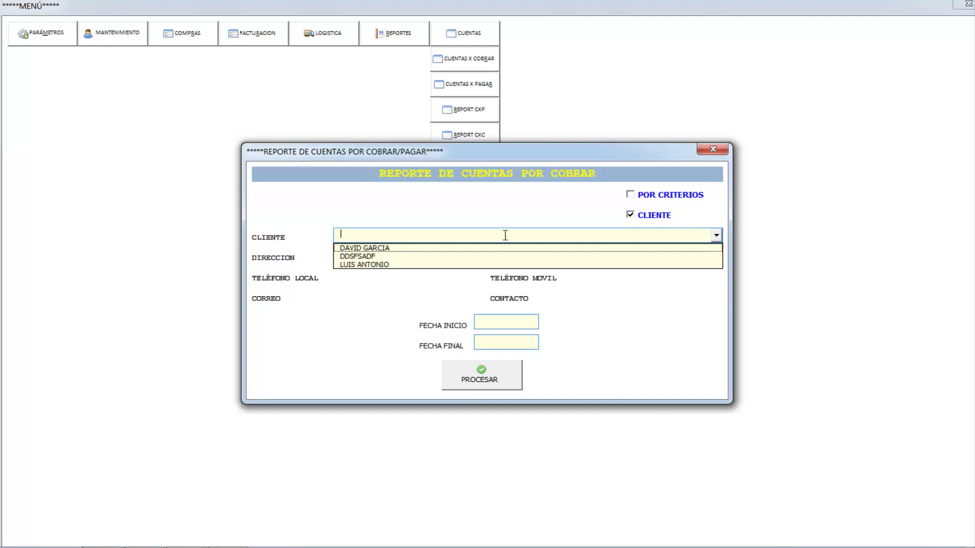
{"action": "left_click", "coordinate": [396, 248]}
Change FECHA INICIO to 19/12/2011 and process the receivables report through 19/12/2019
{"action": "left_click", "coordinate": [501, 320]}
{"action": "left_click", "coordinate": [510, 340]}
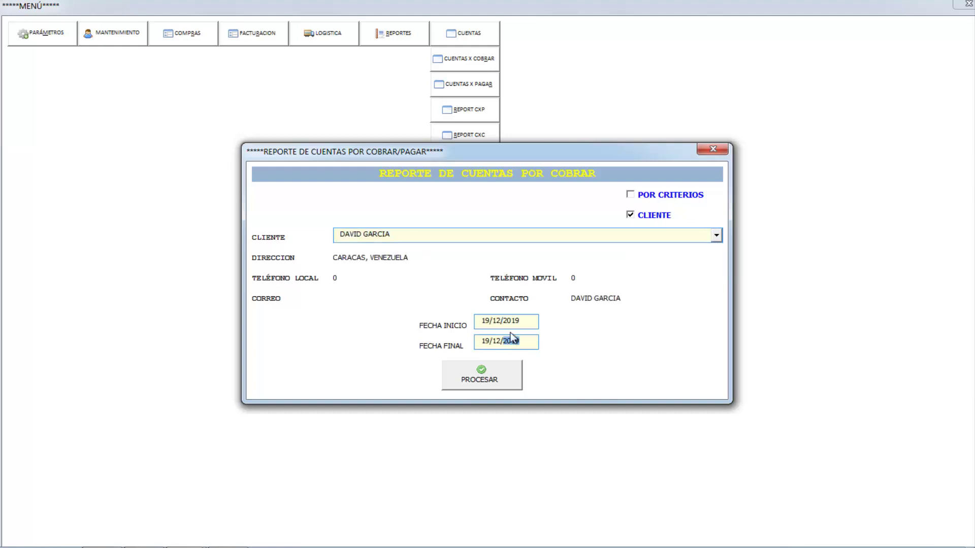
{"action": "left_click", "coordinate": [528, 318]}
{"action": "key", "text": "BackSpace"}
{"action": "type", "text": "1"}
{"action": "left_click", "coordinate": [499, 377]}
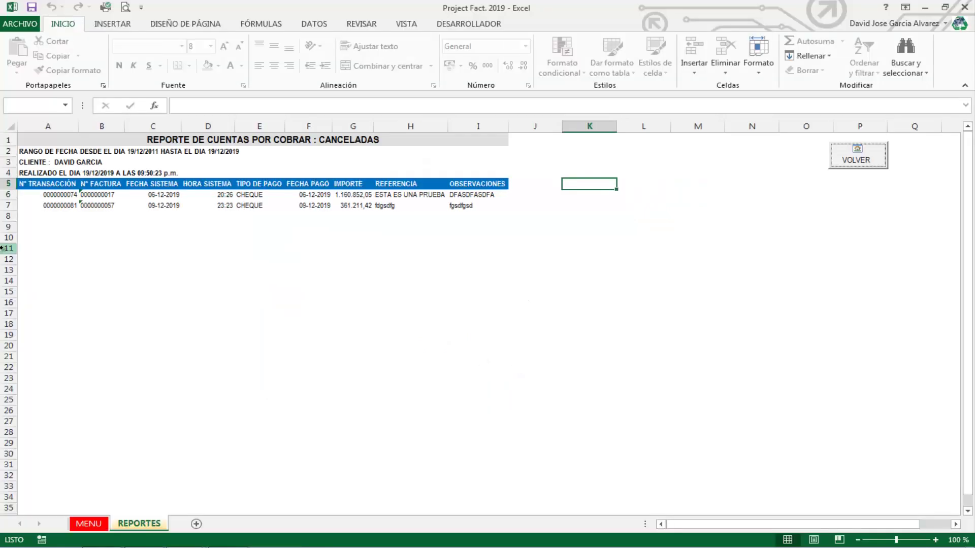
Highlight columns A–J of the client's paid-receivables report, then go back to the billing menu
{"action": "mouse_move", "coordinate": [48, 127]}
{"action": "left_mouse_down"}
{"action": "mouse_move", "coordinate": [555, 136]}
{"action": "mouse_move", "coordinate": [496, 137]}
{"action": "left_mouse_up"}
{"action": "left_click", "coordinate": [587, 184]}
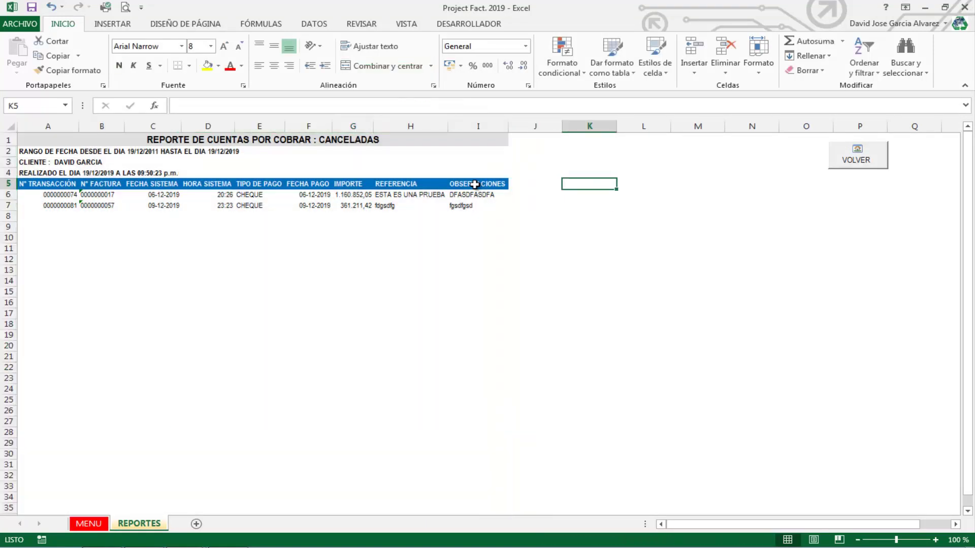
{"action": "left_click", "coordinate": [877, 161]}
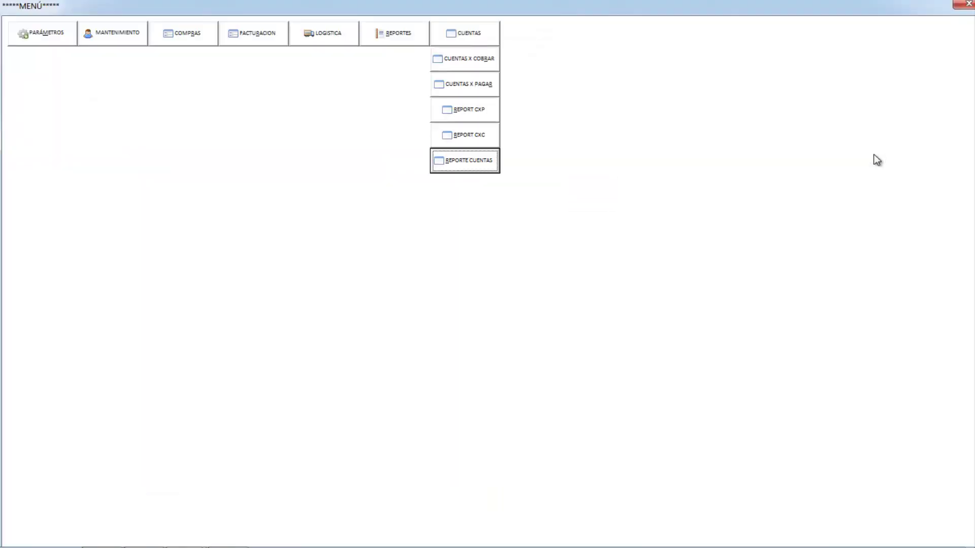
Run the paid payables report for the first listed supplier from 19/12/2011 to 19/12/2019
{"action": "left_click", "coordinate": [458, 160]}
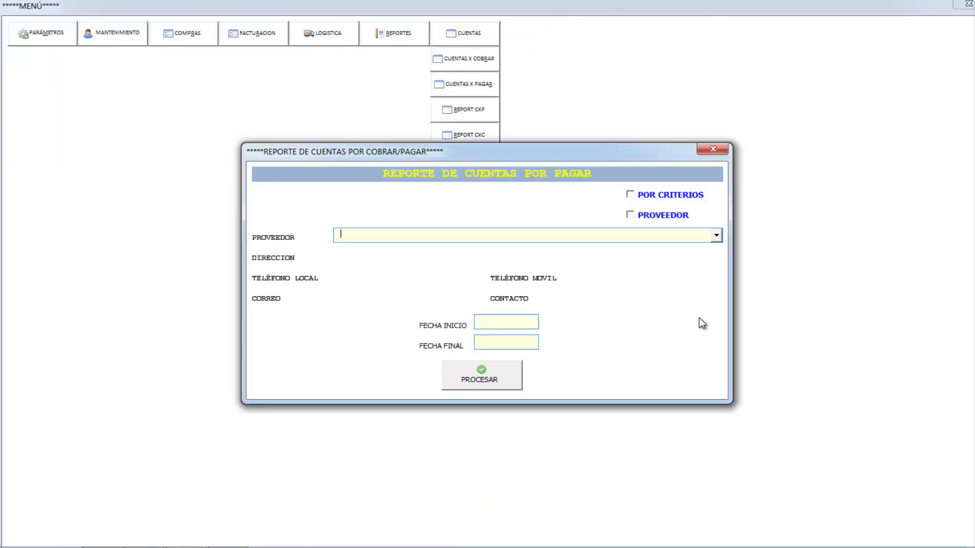
{"action": "left_click", "coordinate": [720, 235]}
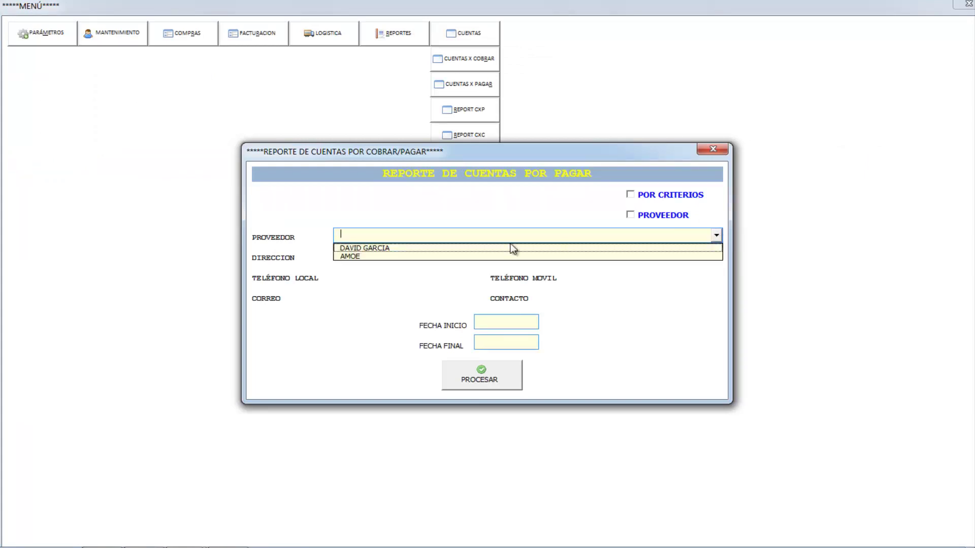
{"action": "left_click", "coordinate": [511, 248]}
{"action": "left_click", "coordinate": [533, 323]}
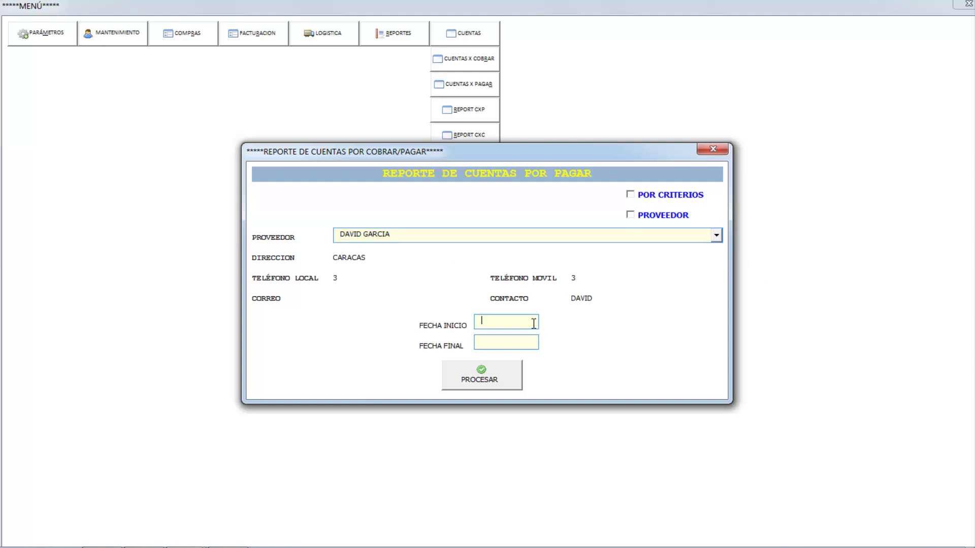
{"action": "double_click", "coordinate": [534, 323]}
{"action": "double_click", "coordinate": [505, 348]}
{"action": "left_click", "coordinate": [526, 323]}
{"action": "key", "text": "BackSpace"}
{"action": "type", "text": "19/12/2011"}
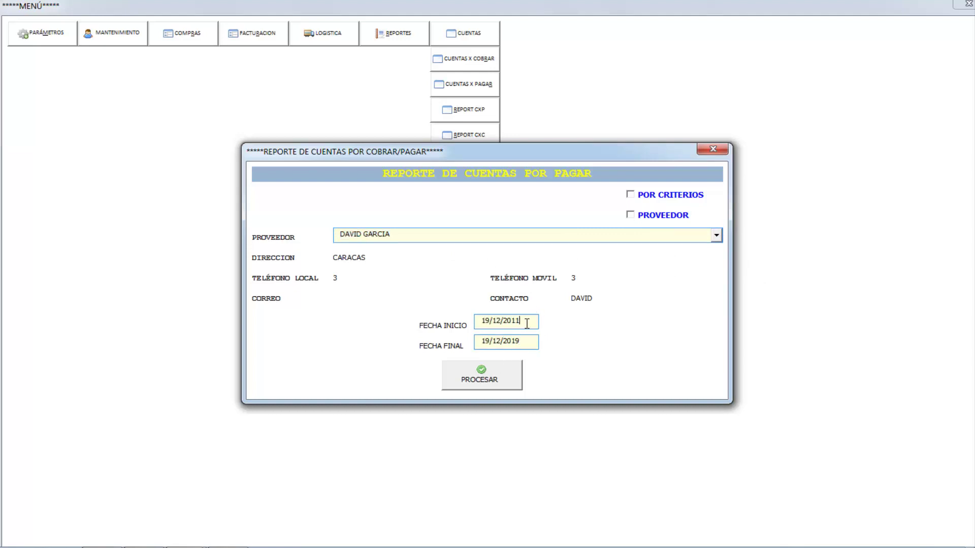
{"action": "left_click", "coordinate": [491, 377]}
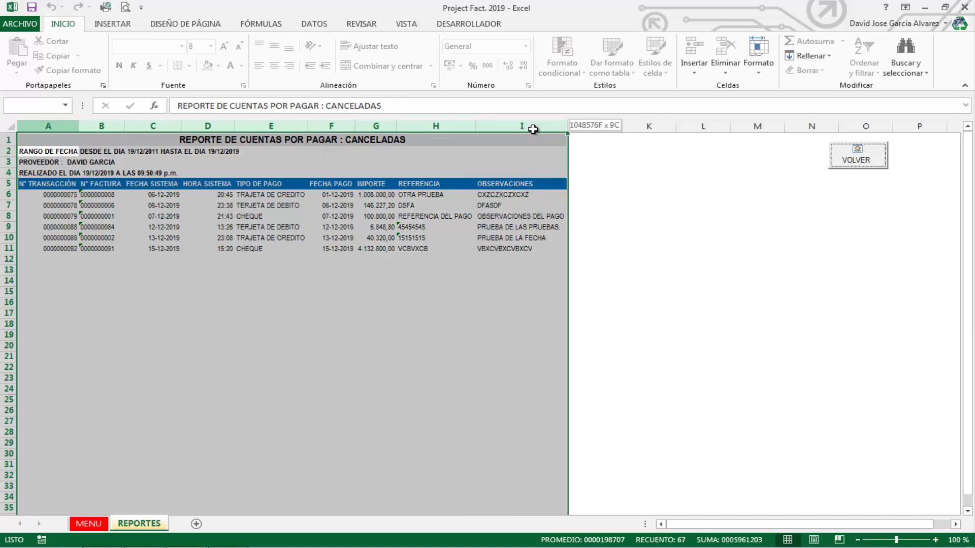
Highlight columns A–I and the six transactions in A5:I11, then return to the billing menu
{"action": "left_click_drag", "start_coordinate": [490, 129], "coordinate": [531, 125]}
{"action": "left_click_drag", "start_coordinate": [31, 183], "coordinate": [533, 244]}
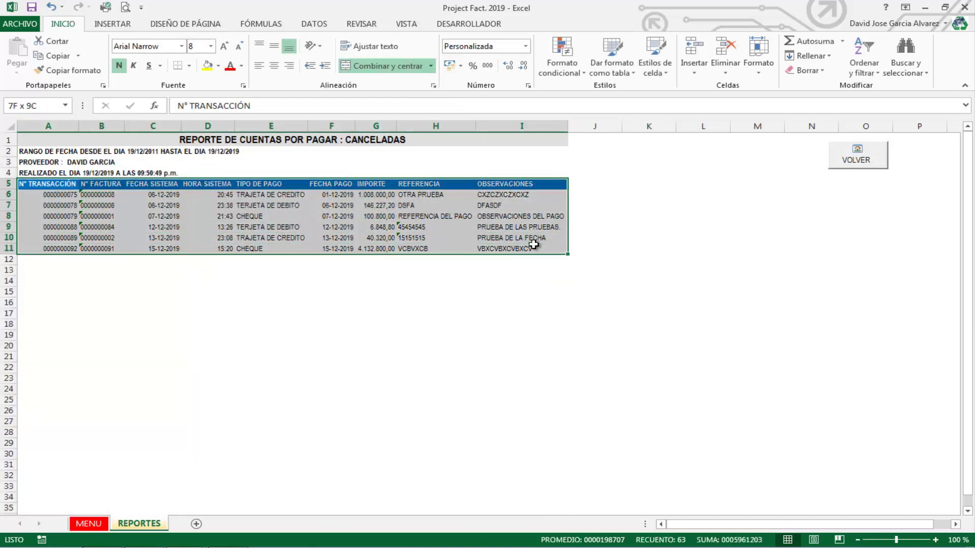
{"action": "left_click", "coordinate": [741, 226]}
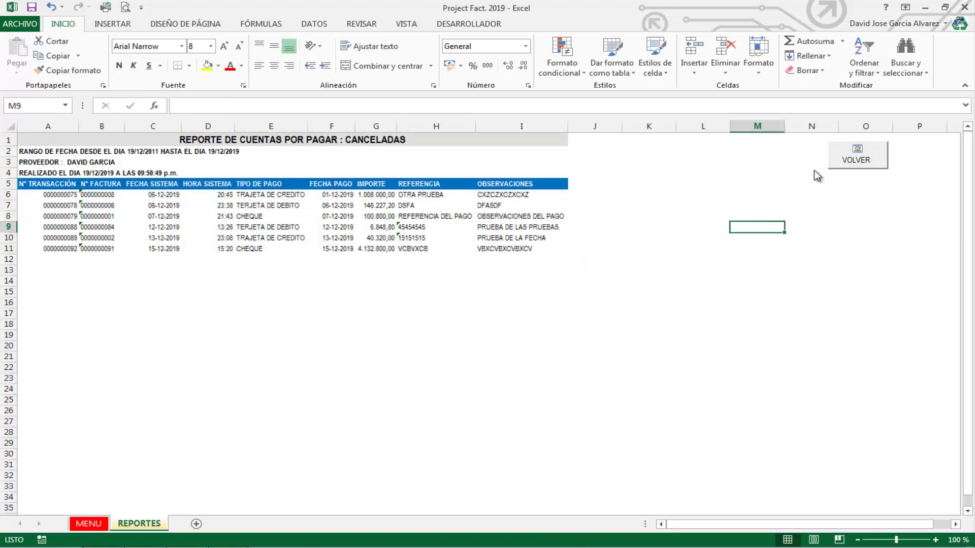
{"action": "left_click", "coordinate": [858, 160]}
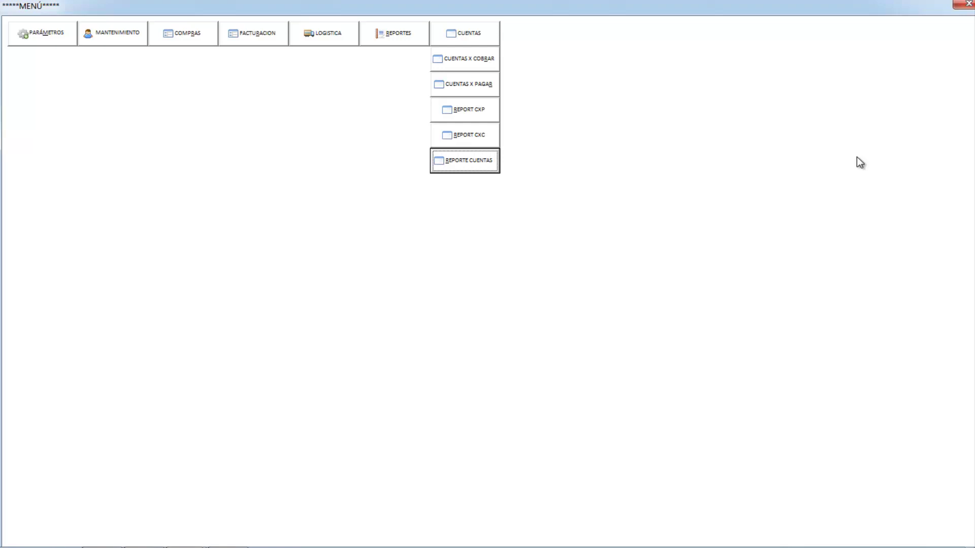
{"action": "left_click", "coordinate": [248, 35]}
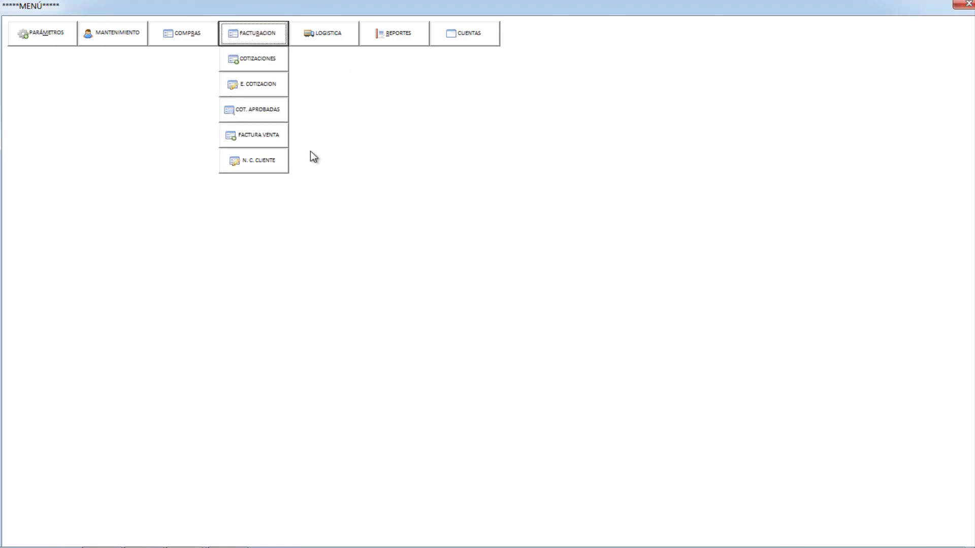
{"action": "left_click", "coordinate": [278, 84]}
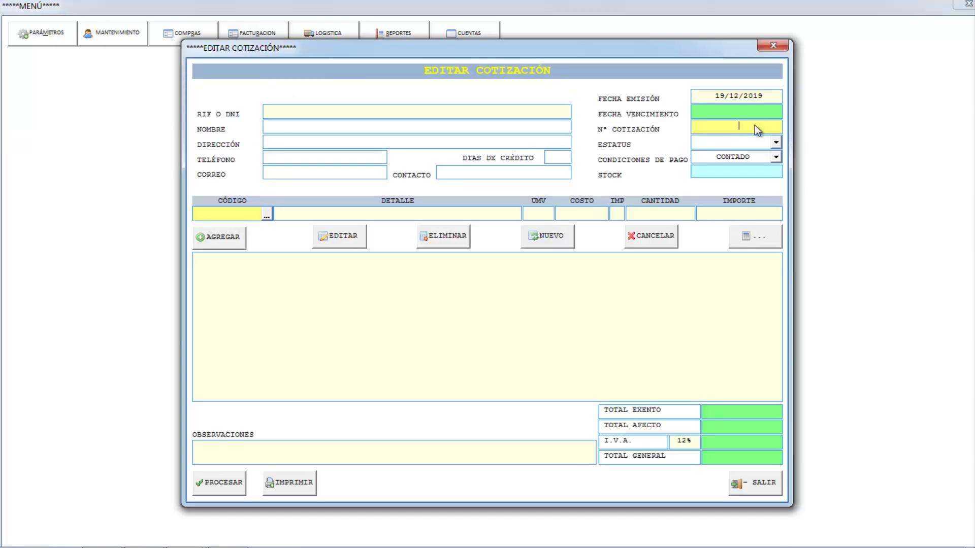
{"action": "double_click", "coordinate": [755, 126]}
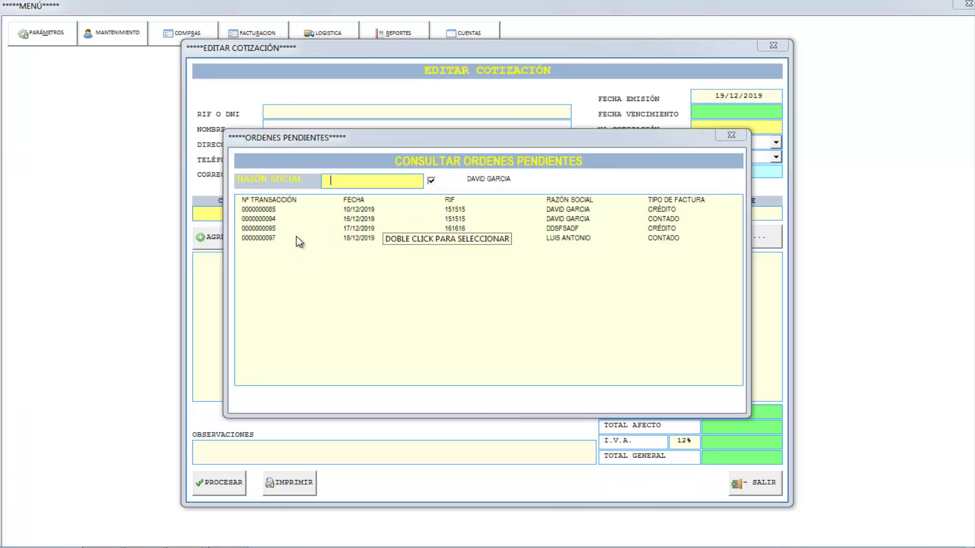
{"action": "double_click", "coordinate": [320, 238]}
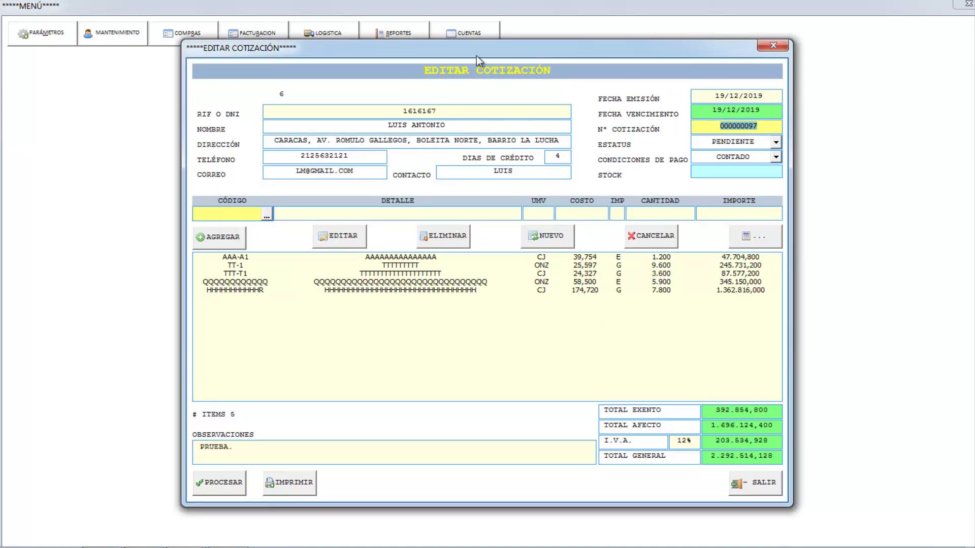
Copy the loaded quotation onto the IMPRIMIR sheet and open its print preview
{"action": "left_click_drag", "start_coordinate": [510, 51], "coordinate": [537, 45]}
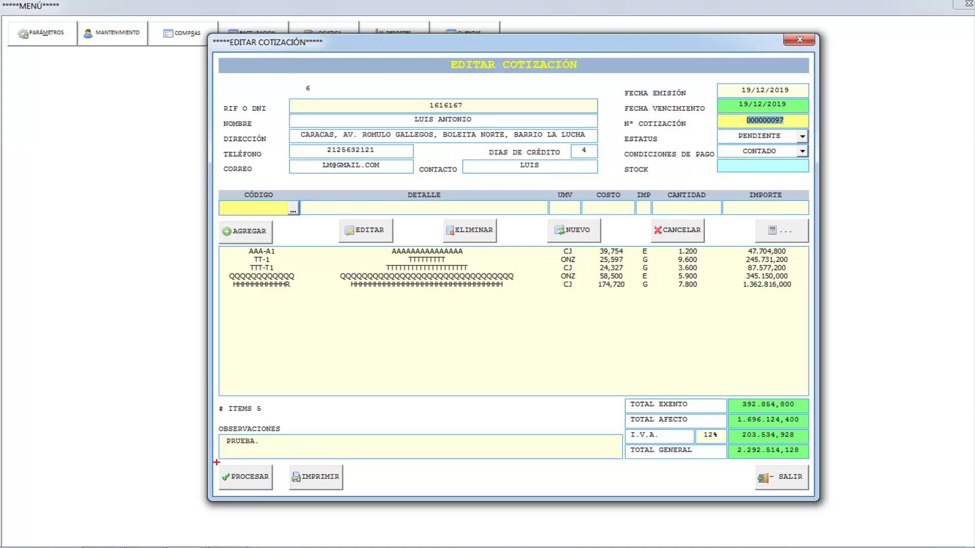
{"action": "left_click_drag", "start_coordinate": [216, 462], "coordinate": [279, 492]}
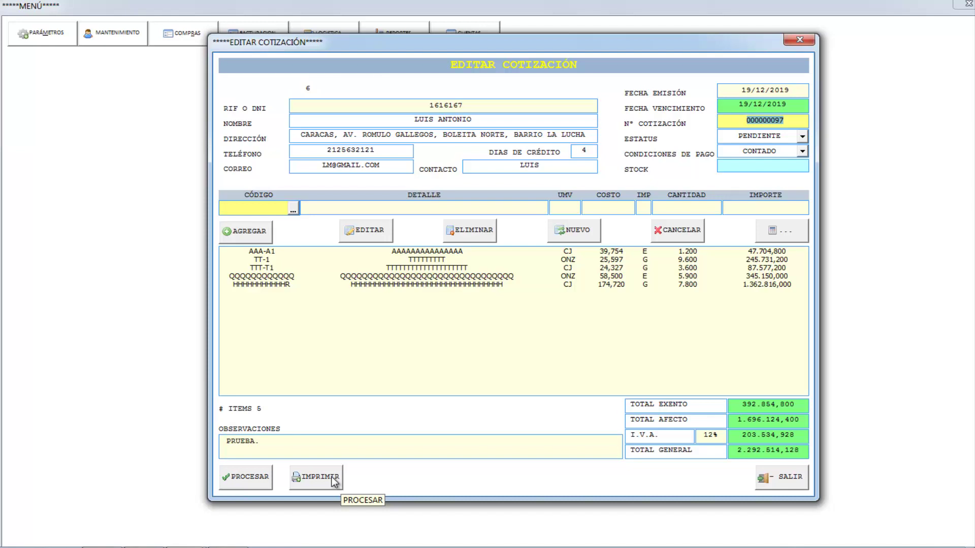
{"action": "left_click", "coordinate": [335, 480]}
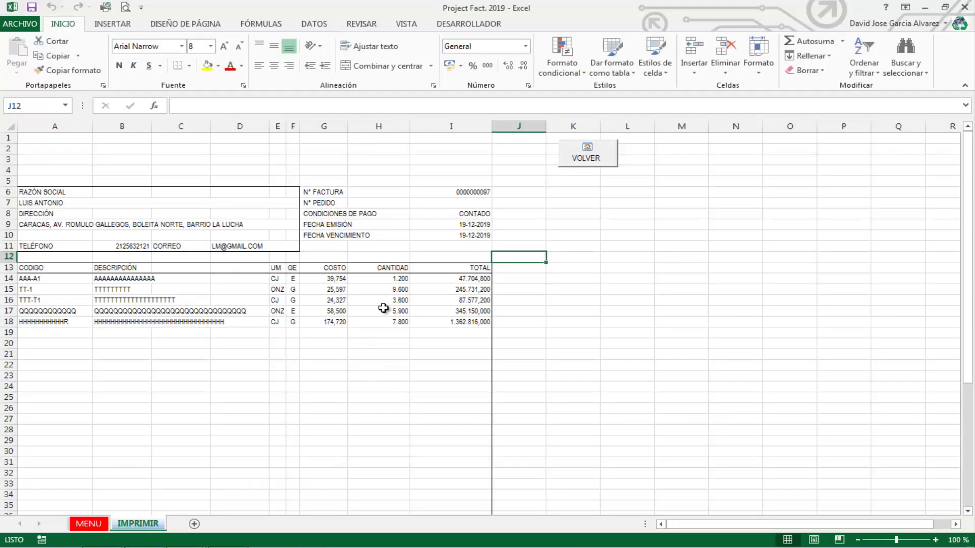
{"action": "left_click", "coordinate": [125, 7]}
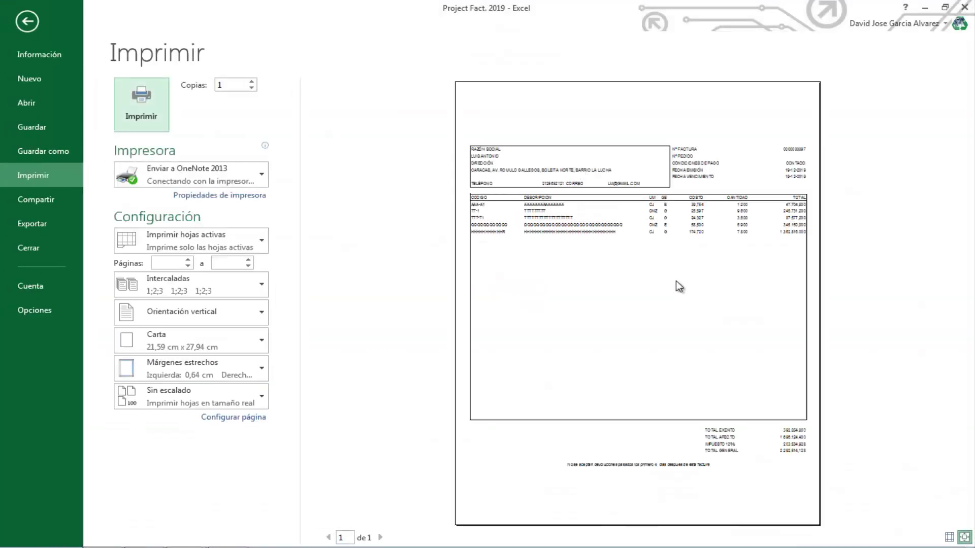
Toggle the quotation preview between full size and whole page, then close the preview
{"action": "left_click", "coordinate": [964, 538]}
{"action": "left_click", "coordinate": [965, 538]}
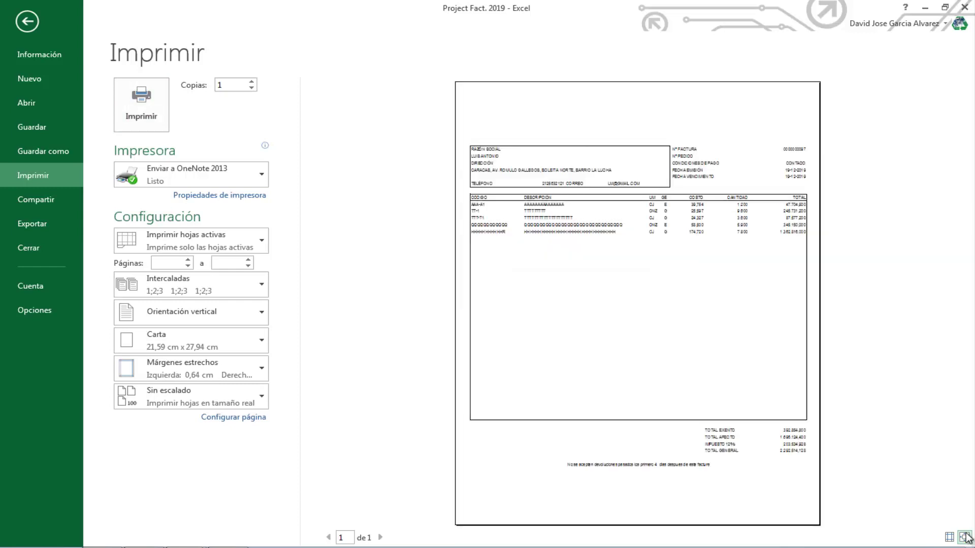
{"action": "left_click", "coordinate": [965, 538]}
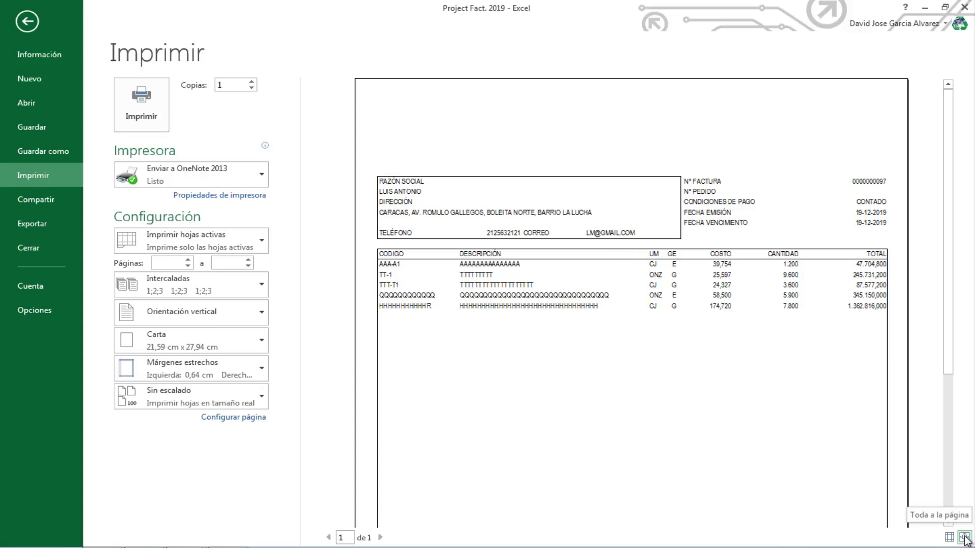
{"action": "left_click", "coordinate": [965, 538]}
{"action": "left_click", "coordinate": [964, 538]}
{"action": "left_click", "coordinate": [964, 538]}
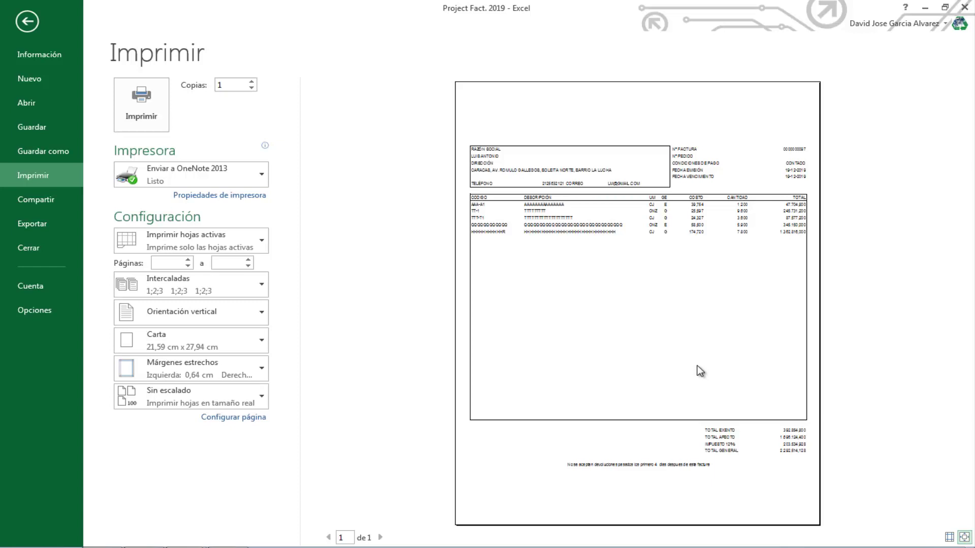
{"action": "left_click", "coordinate": [29, 26]}
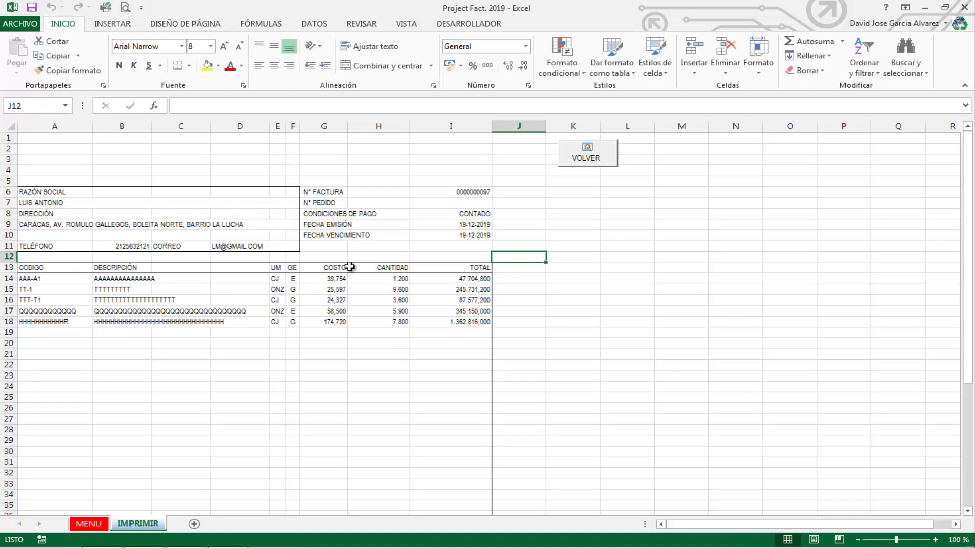
Go back from the IMPRIMIR sheet to the billing menu with VOLVER
{"action": "left_click", "coordinate": [596, 158]}
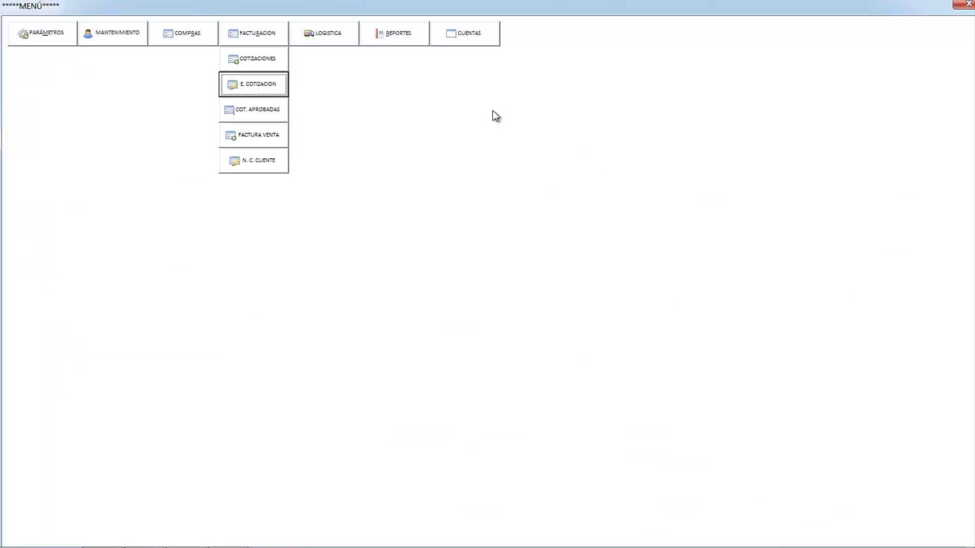